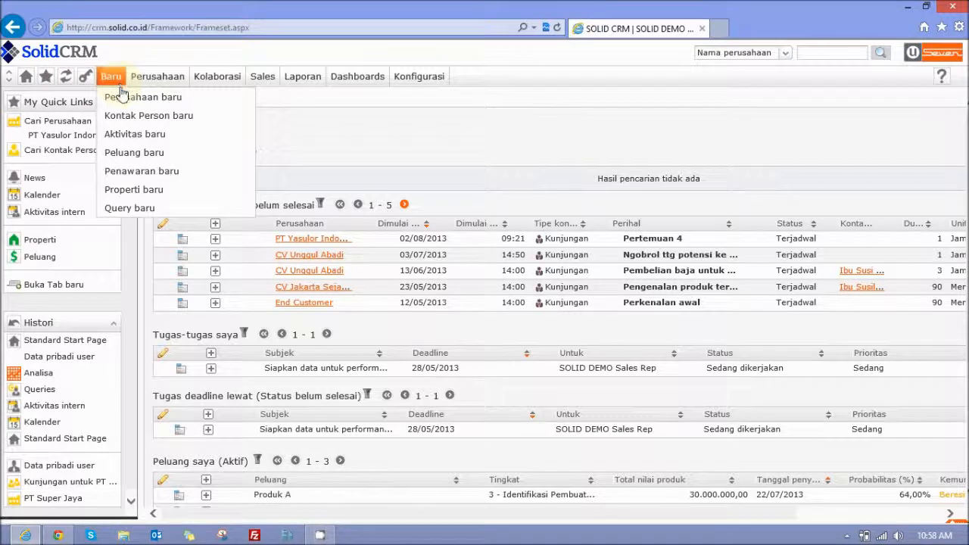
- Start a new company record and look through its Keterangan, Kontak, Kontak lain and Tambahan sections
left_click(203, 104)
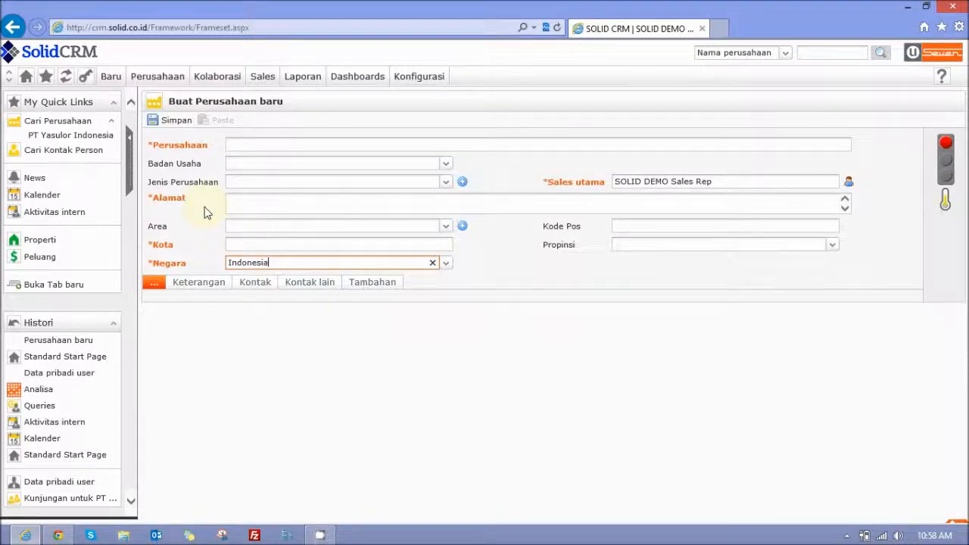
left_click(209, 285)
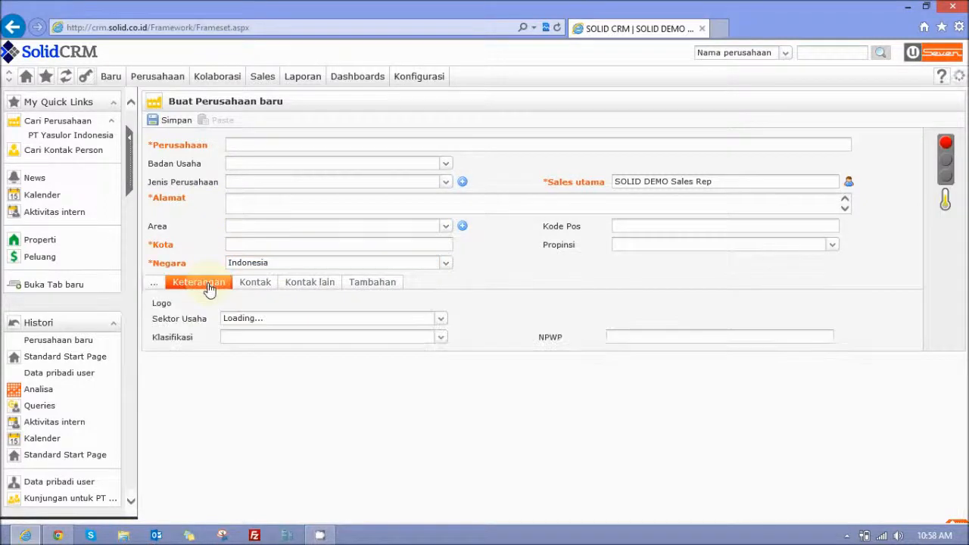
left_click(252, 286)
left_click(318, 284)
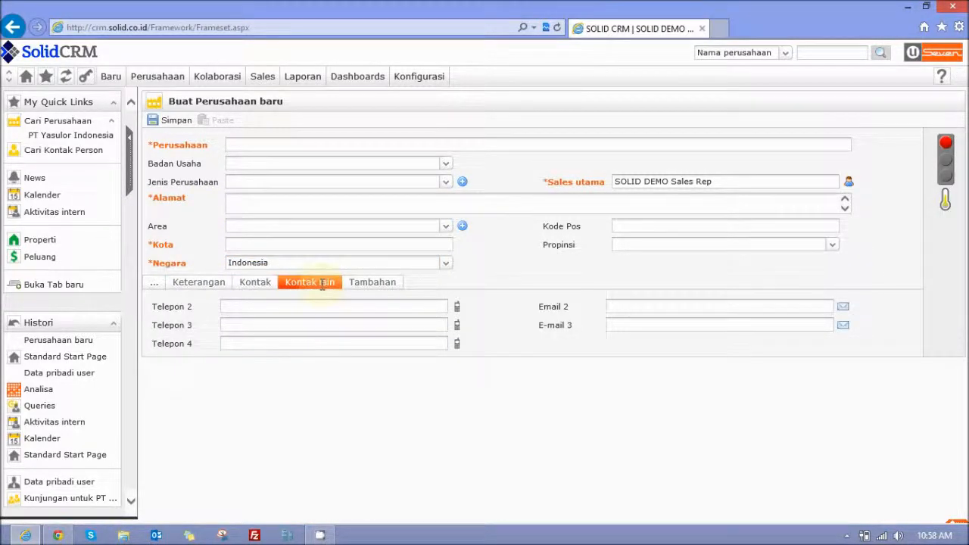
left_click(358, 285)
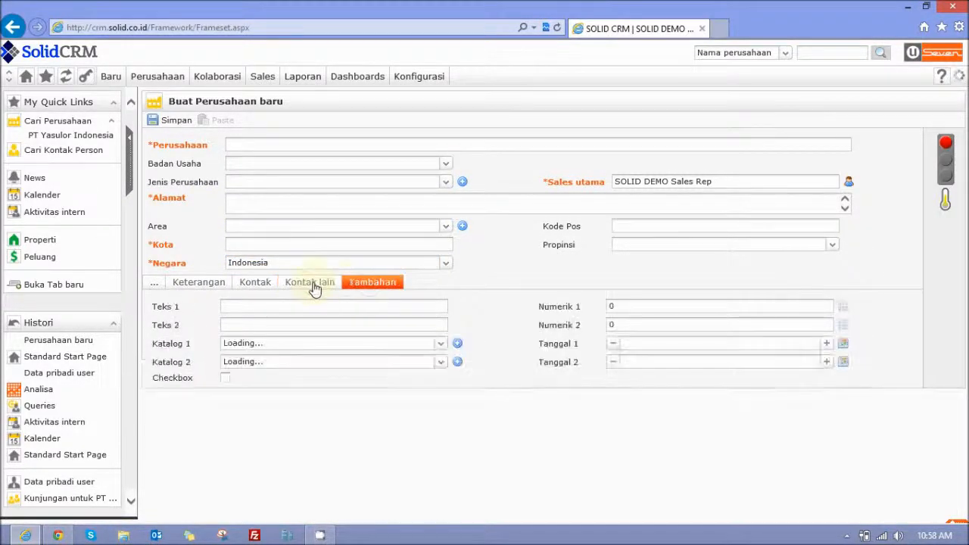
left_click(153, 285)
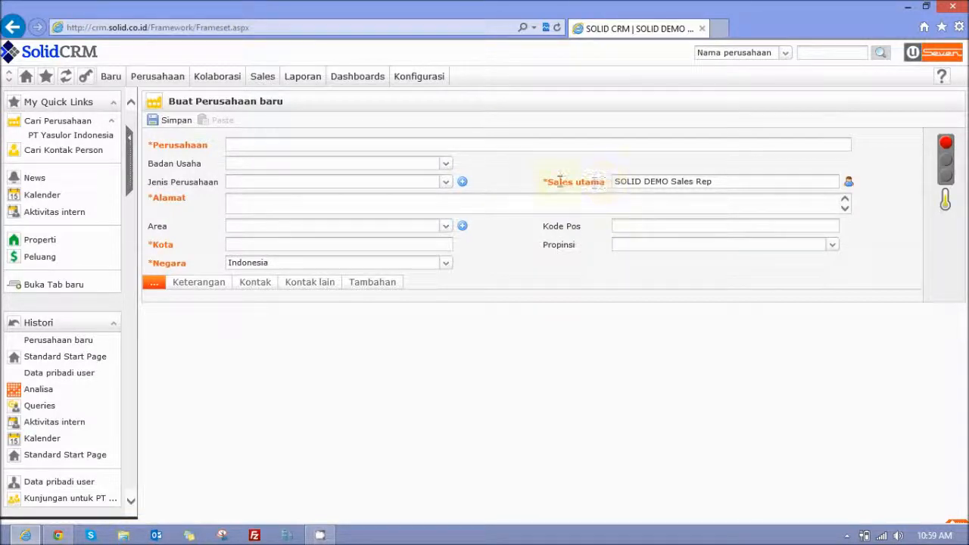
- Enter Jaya Terus as the company name and set Badan Usaha to PT
mouse_move(545, 186)
left_click(169, 126)
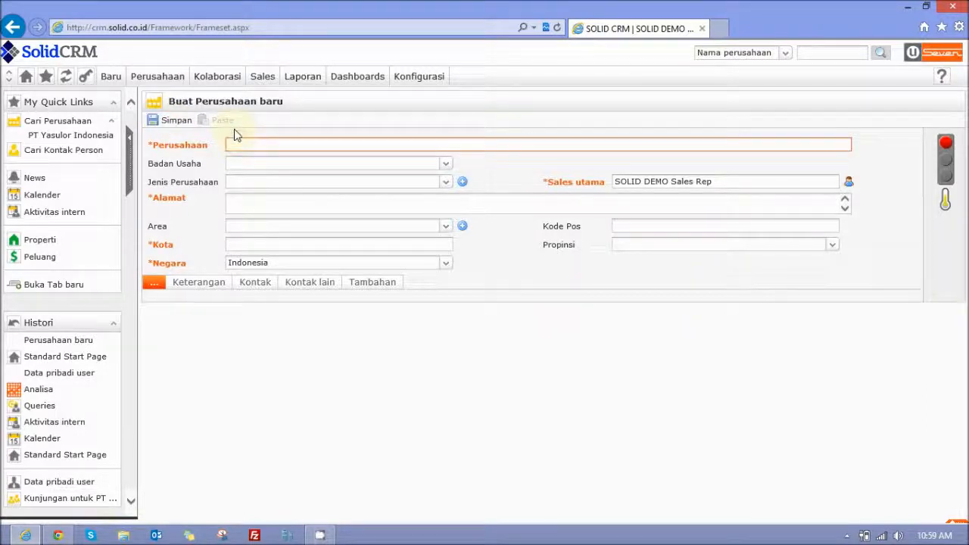
type("Jaya Teni")
type("s")
left_click(446, 164)
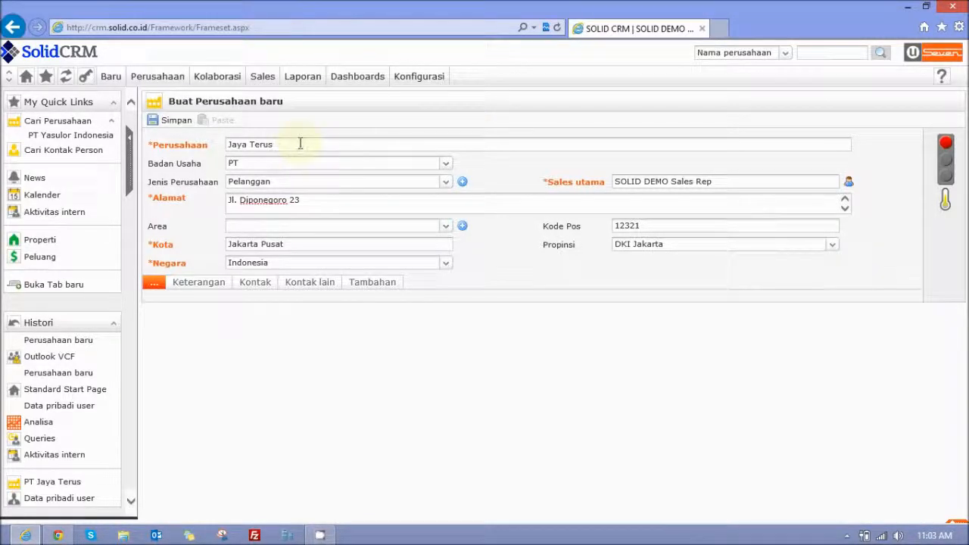
left_click(445, 165)
- Set the new company's Jenis Perusahaan to Pelanggan
left_click(445, 184)
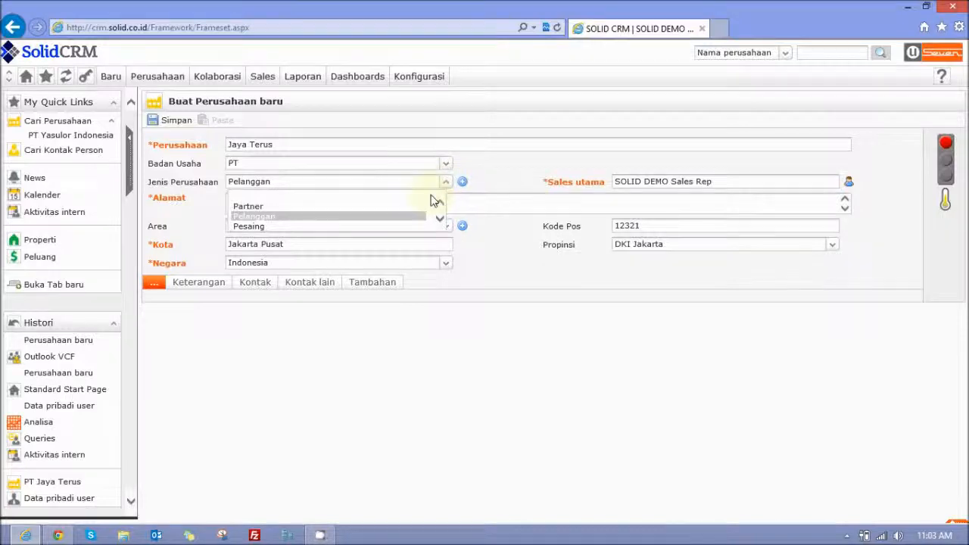
left_click(416, 218)
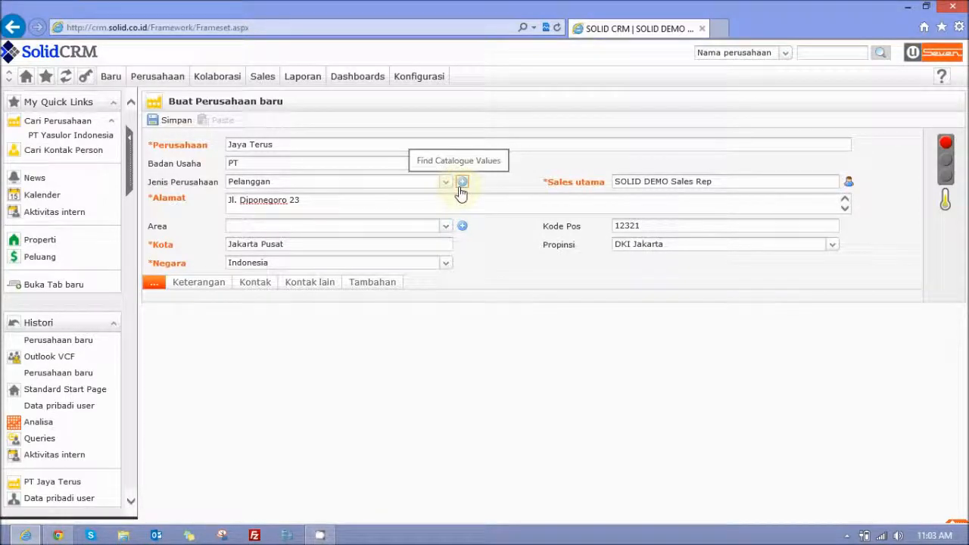
left_click(465, 201)
left_click(668, 182)
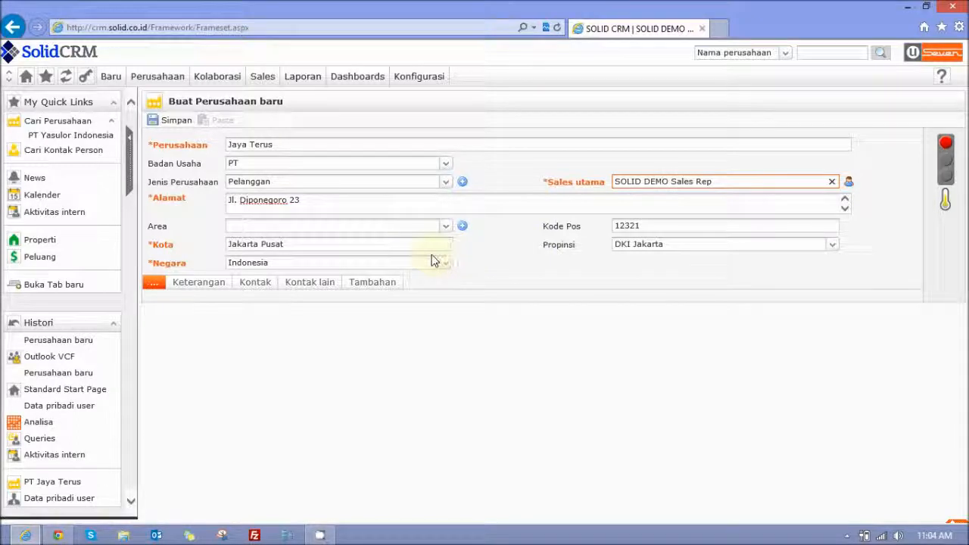
- Set the company's Klasifikasi to A in its Keterangan details
left_click(207, 287)
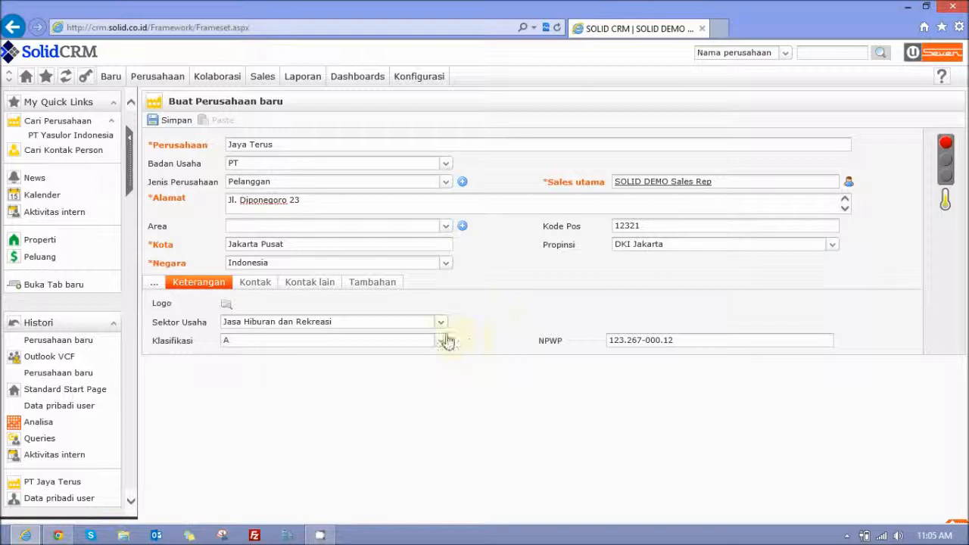
left_click(442, 340)
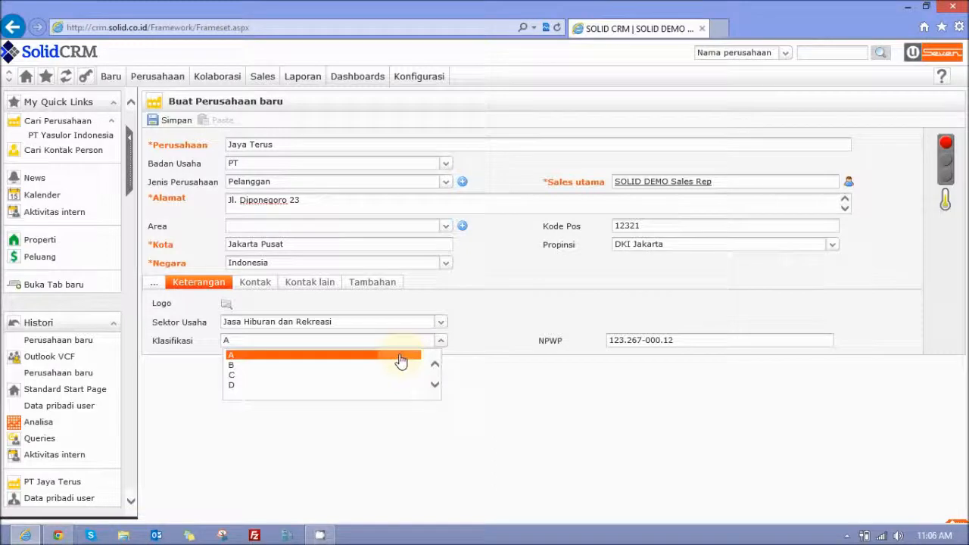
left_click(424, 360)
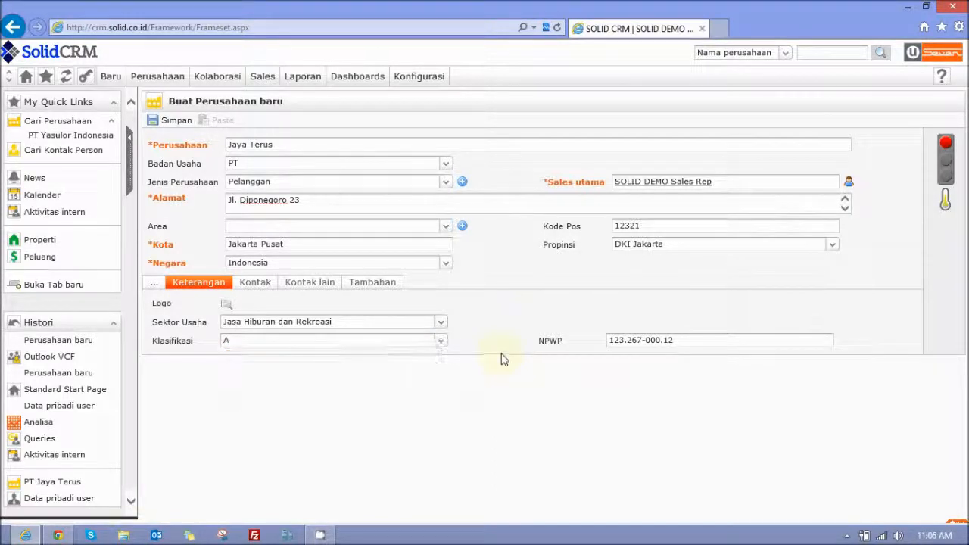
- Review the company's main contact details and its additional phone and e-mail fields
left_click(262, 285)
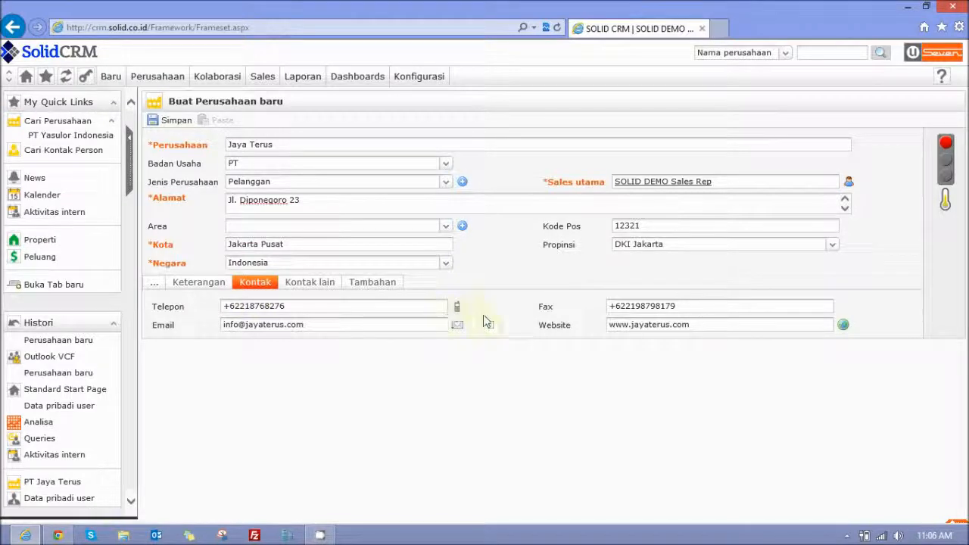
left_click(392, 309)
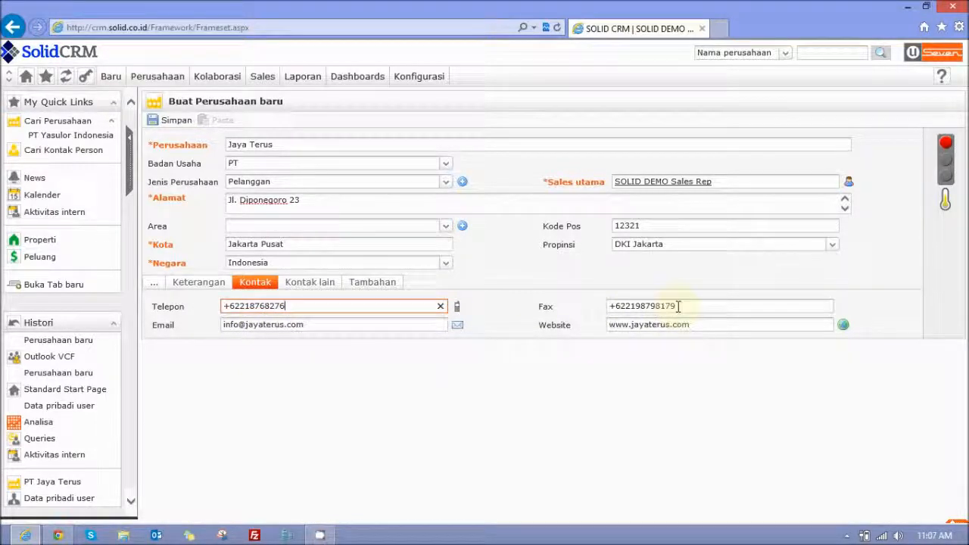
left_click(327, 287)
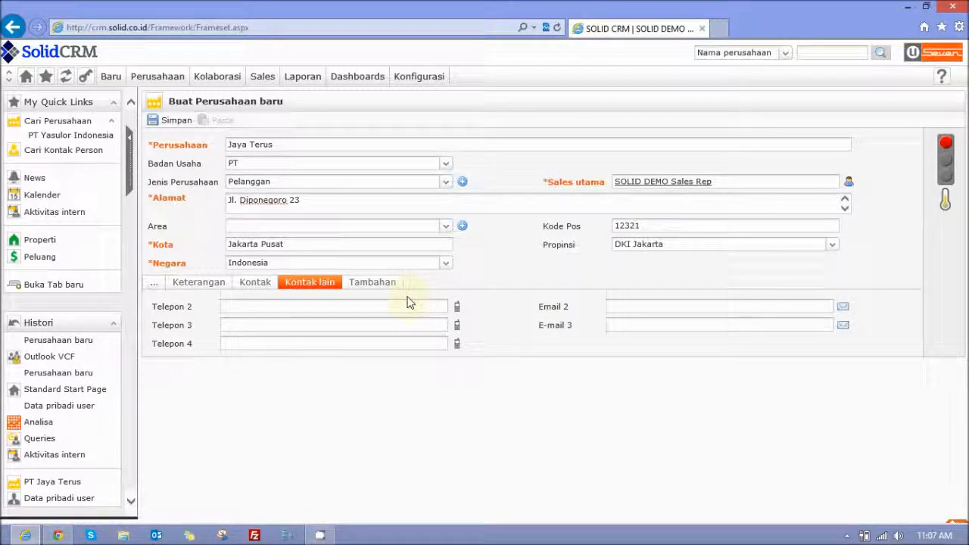
- Set the additional field Tanggal 1 to 14/08/2013 and save the new company record
left_click(373, 282)
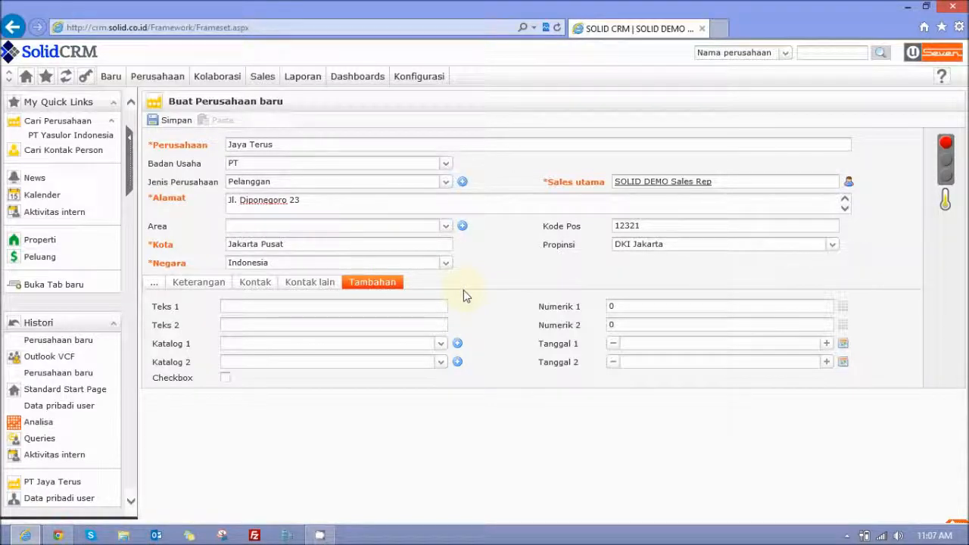
left_click(704, 343)
left_click(842, 343)
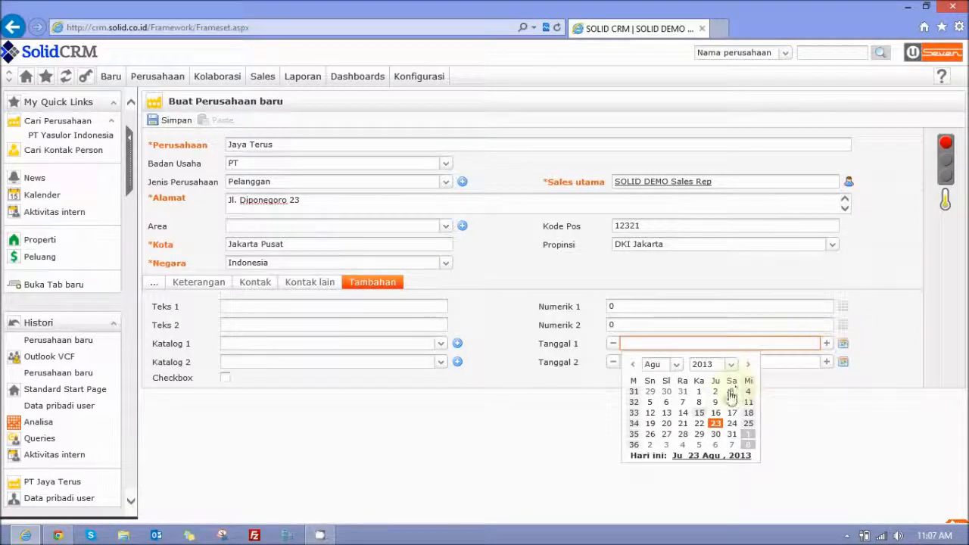
left_click(686, 413)
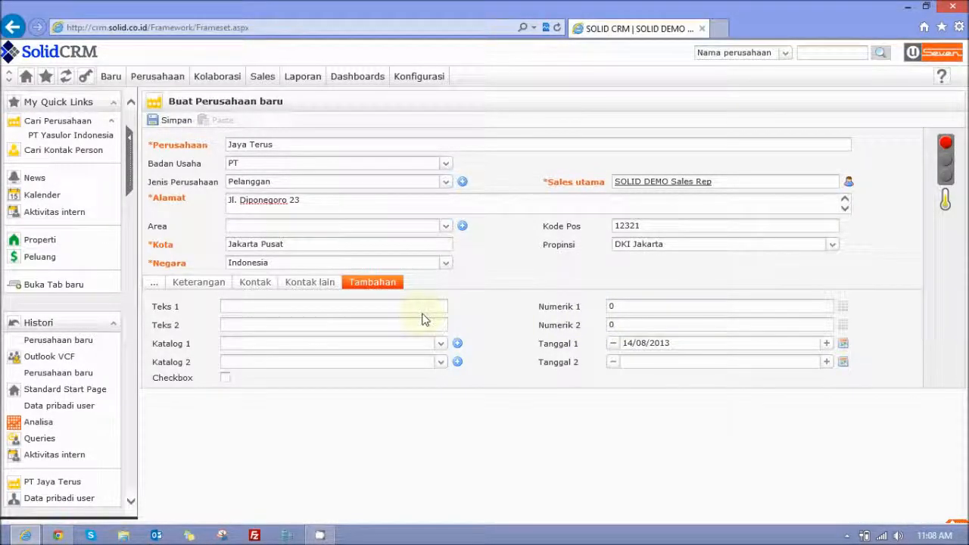
left_click(160, 283)
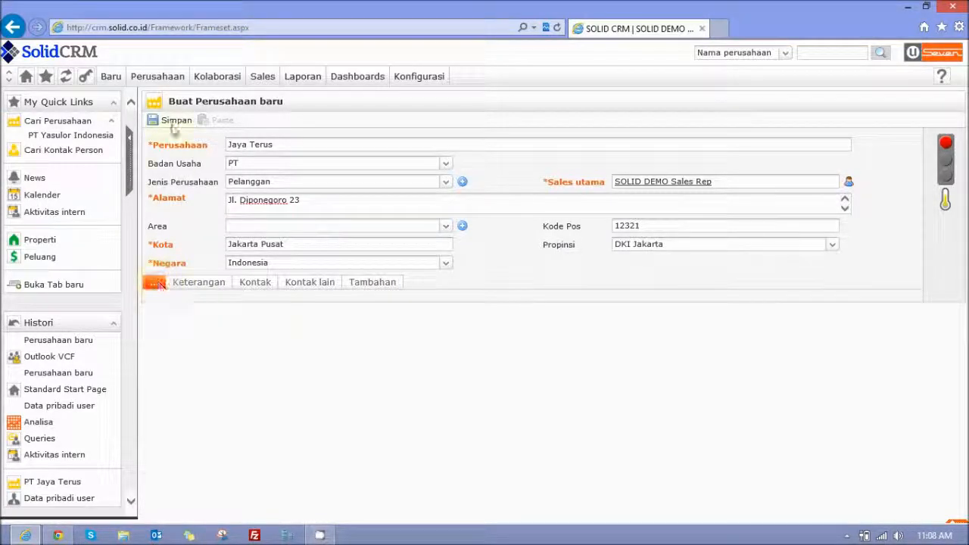
left_click(174, 122)
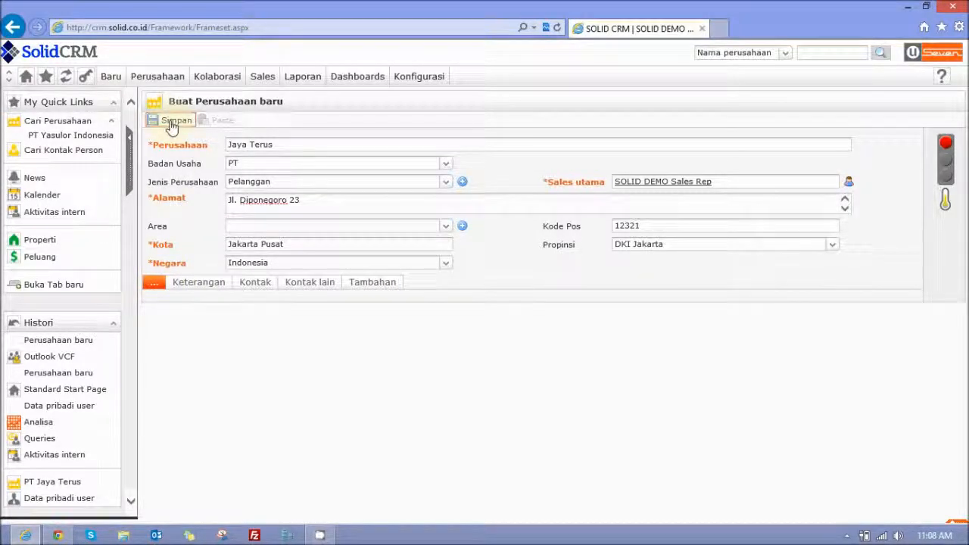
- Upload the PT Jaya Terus logo image from the Desktop into the company's Logo field
left_click(220, 286)
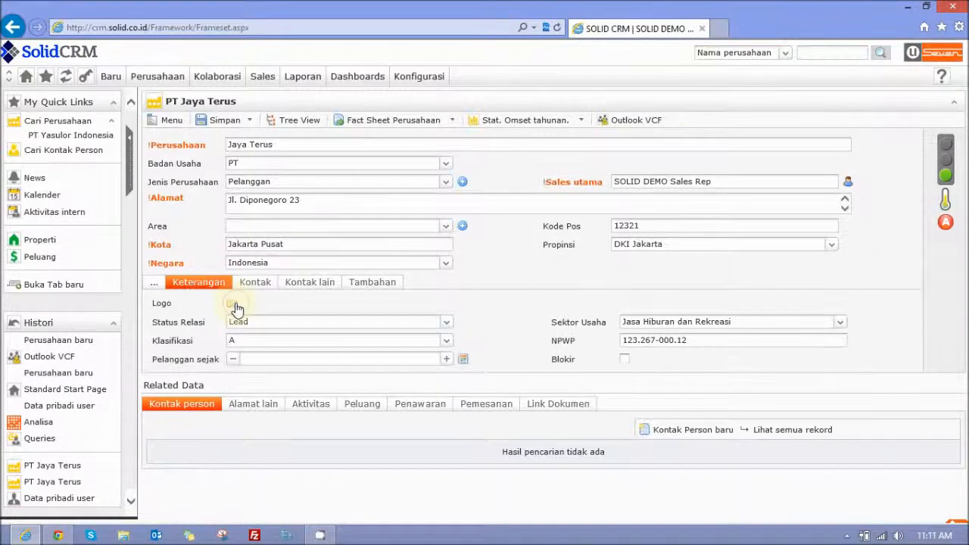
left_click(234, 305)
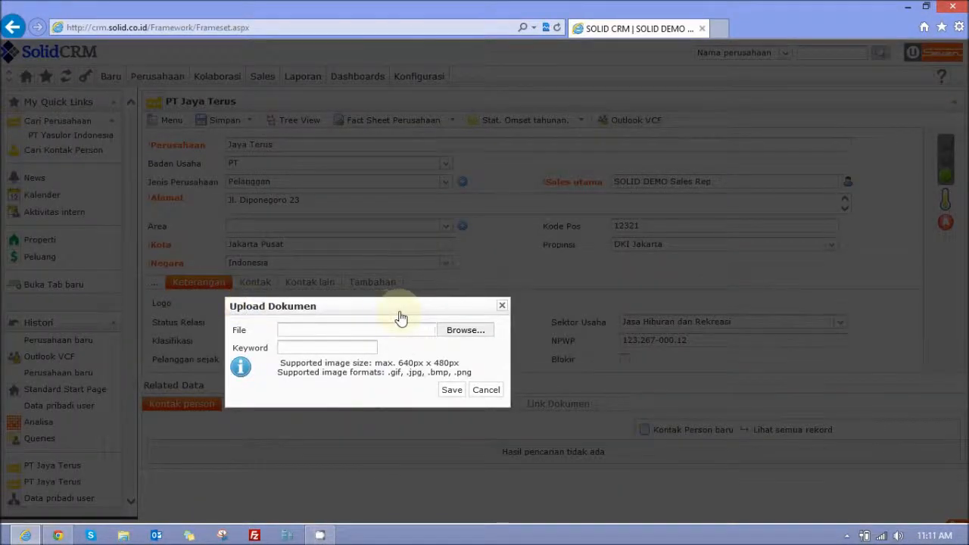
left_click(460, 334)
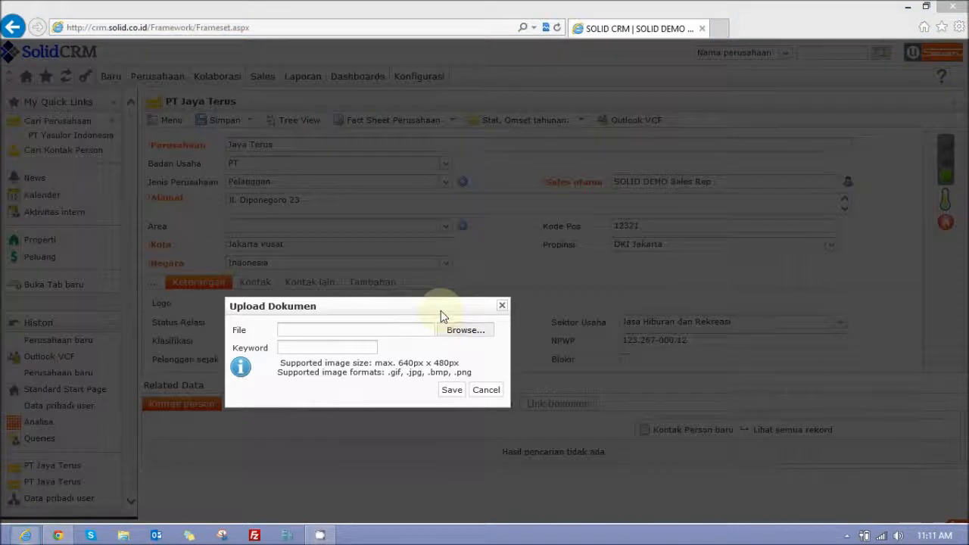
left_click_drag(470, 97, 467, 186)
left_click(163, 198)
double_click(163, 196)
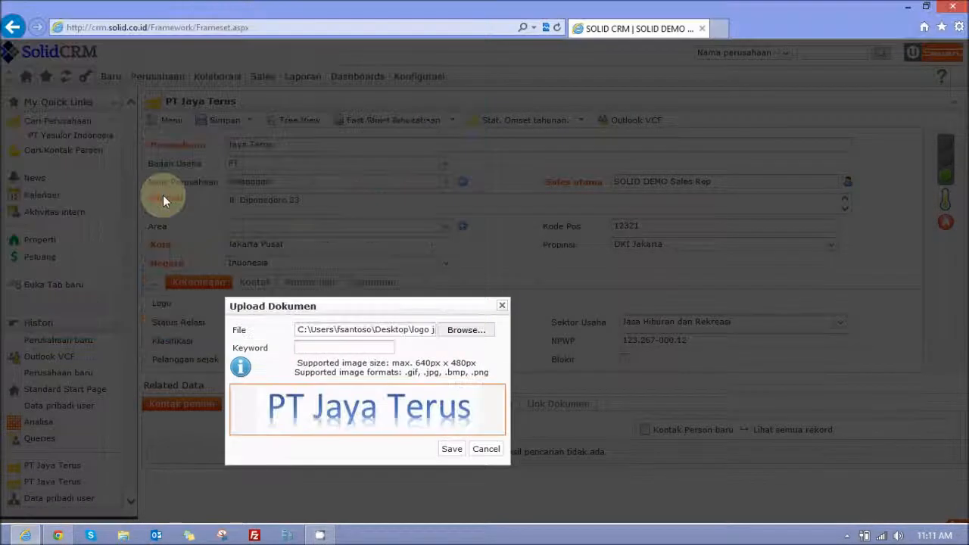
left_click(447, 449)
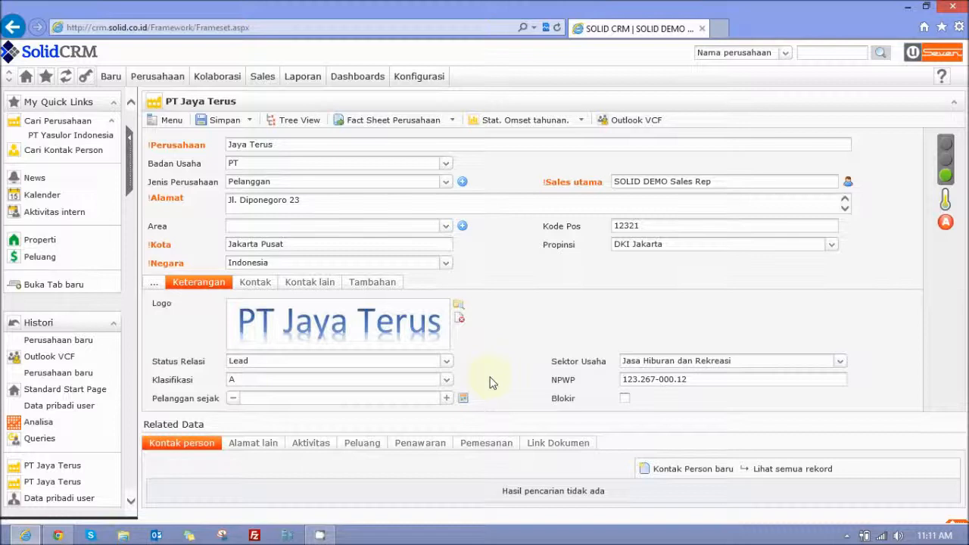
- Set the company's Status Relasi to Lead
left_click(447, 362)
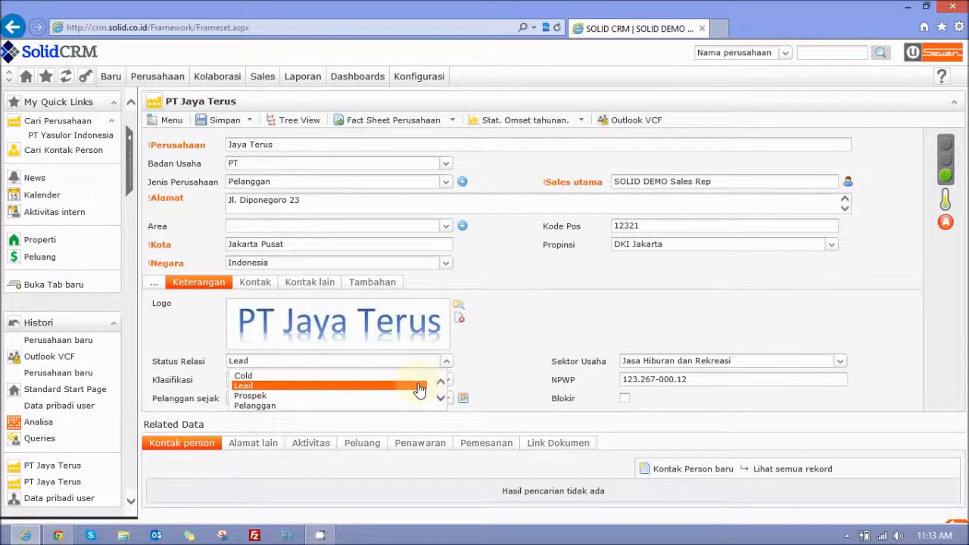
left_click(419, 388)
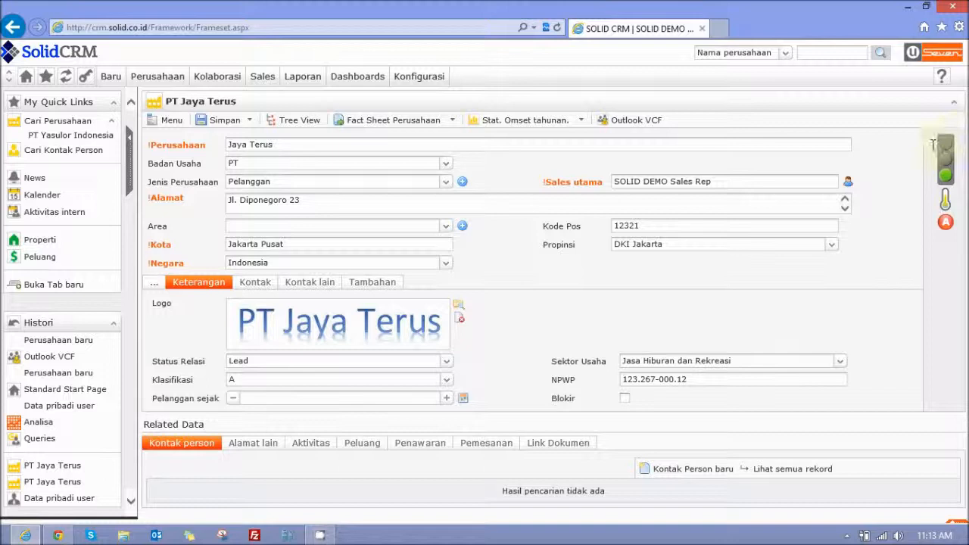
mouse_move(949, 175)
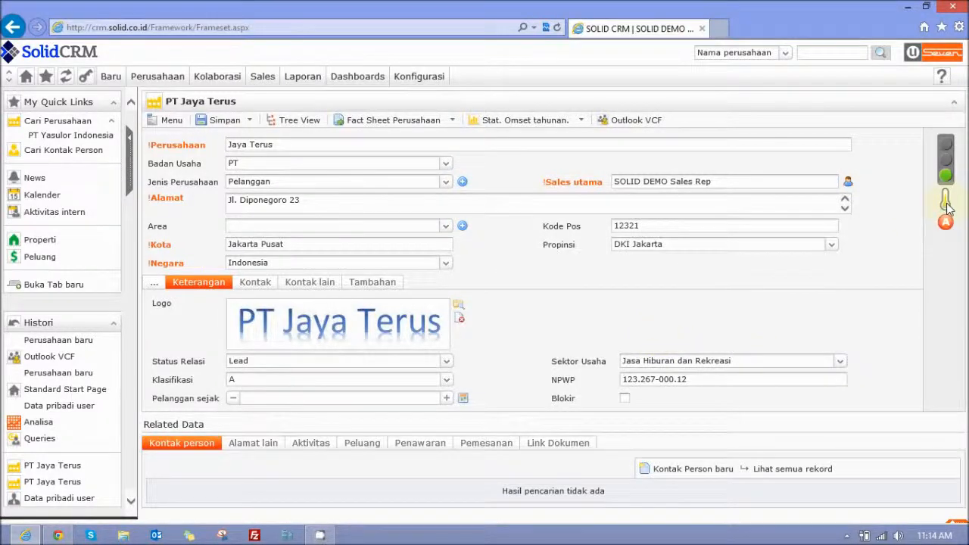
mouse_move(947, 208)
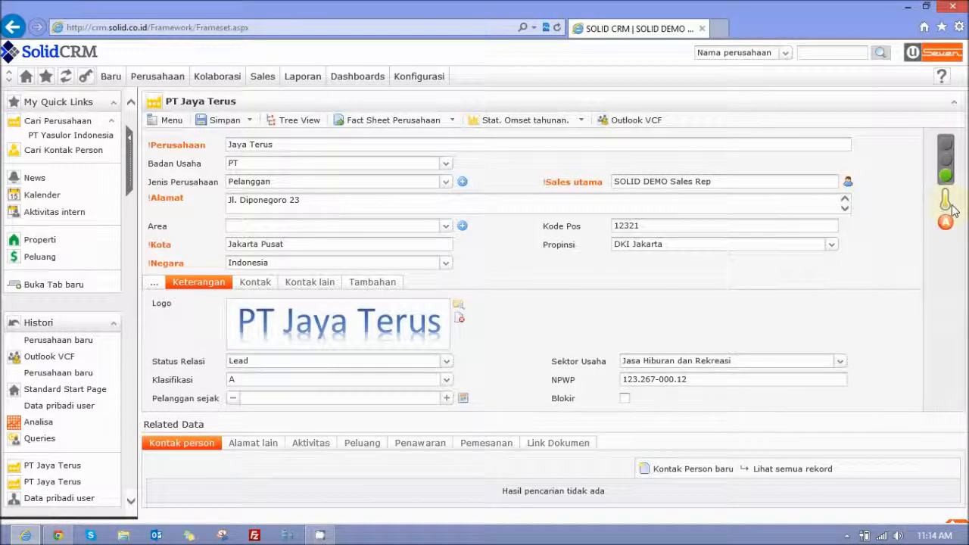
mouse_move(953, 230)
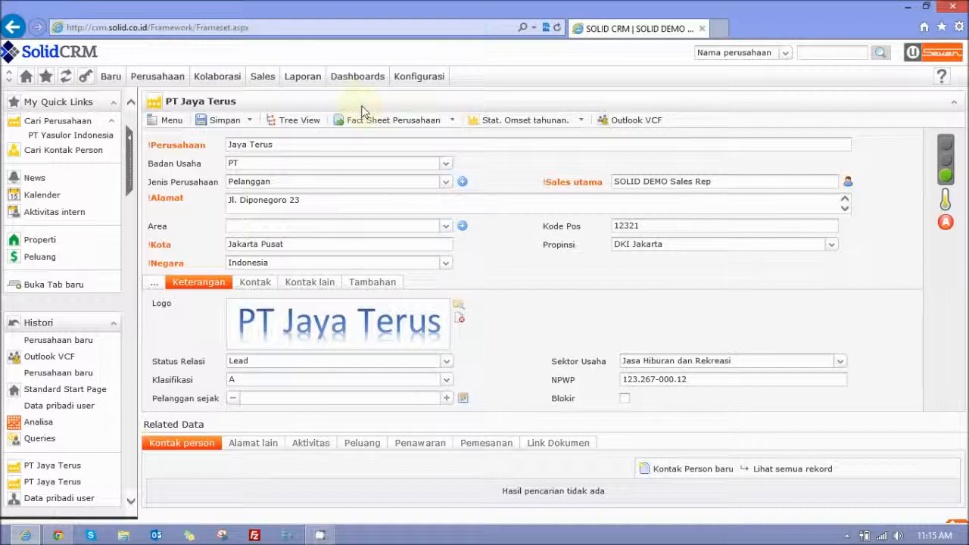
- Open the 360° tree view of PT Jaya Terus and start a new contact person for the company
left_click(316, 122)
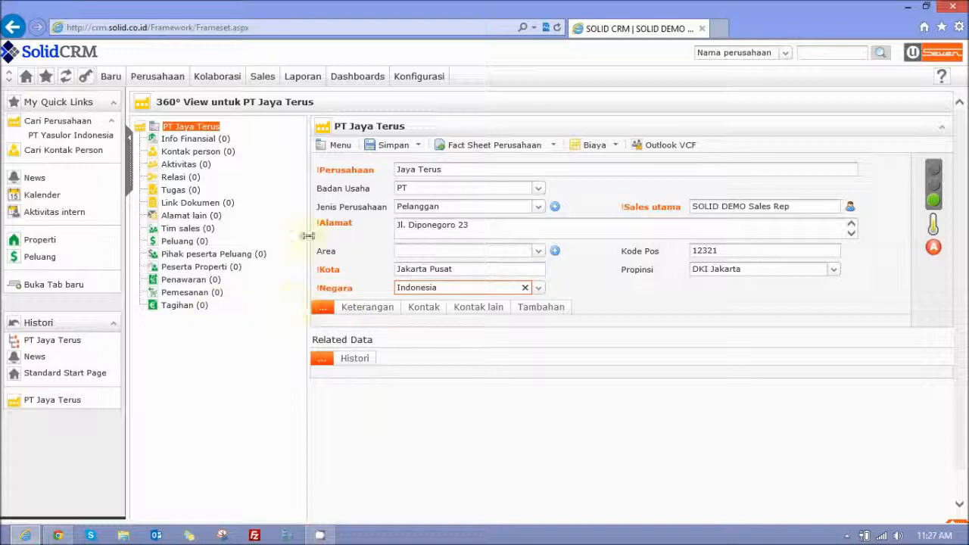
left_click(221, 156)
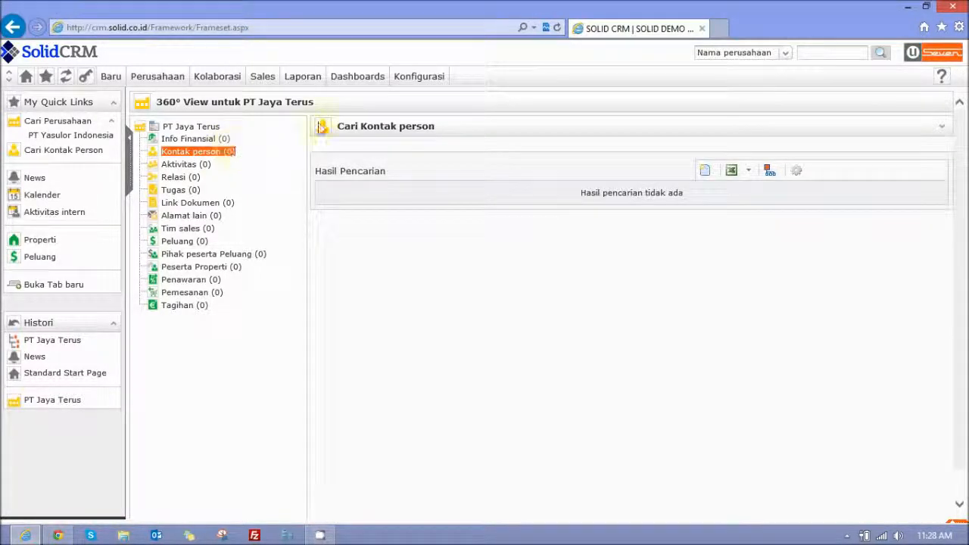
left_click(704, 172)
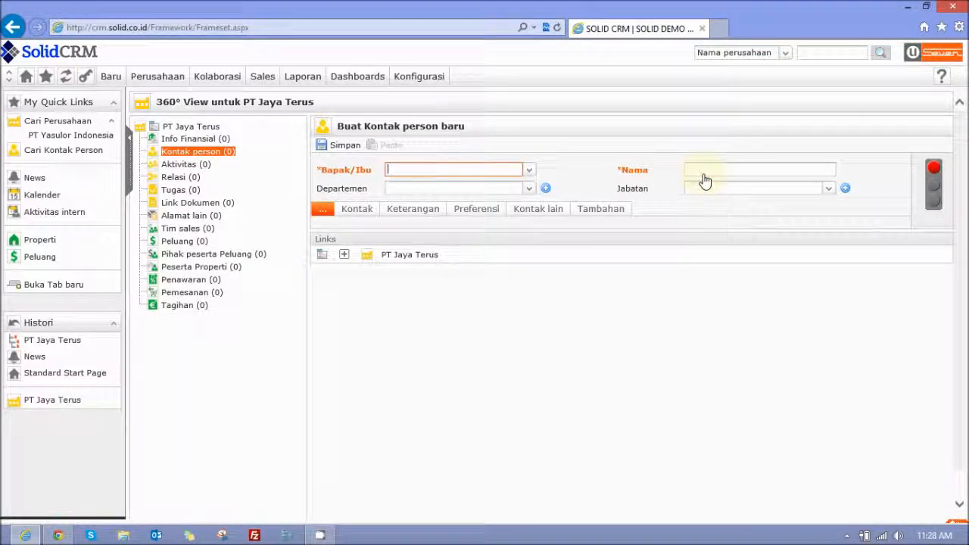
left_click(121, 78)
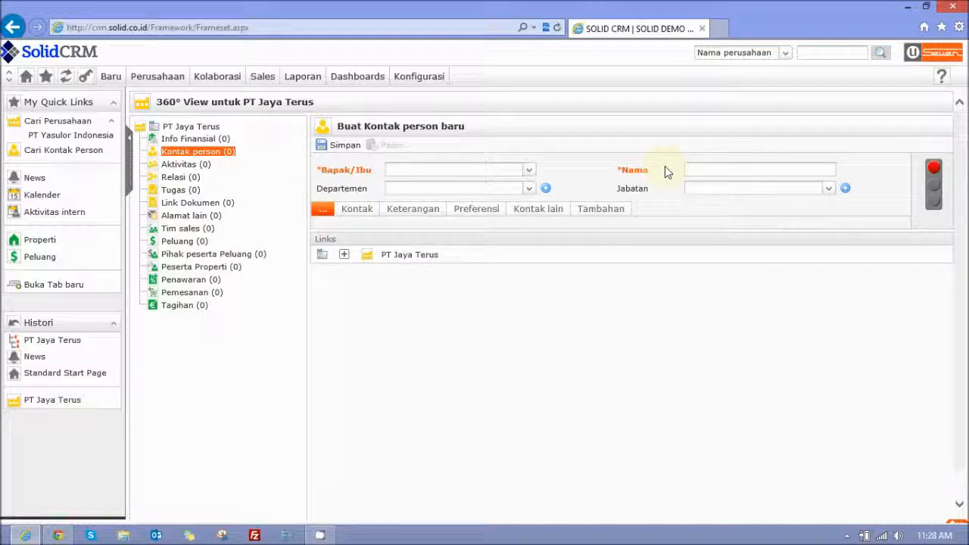
- Set the new contact person's Bapak/Ibu field to Bpk. and enter the contact's full name in the Nama field
left_click(527, 172)
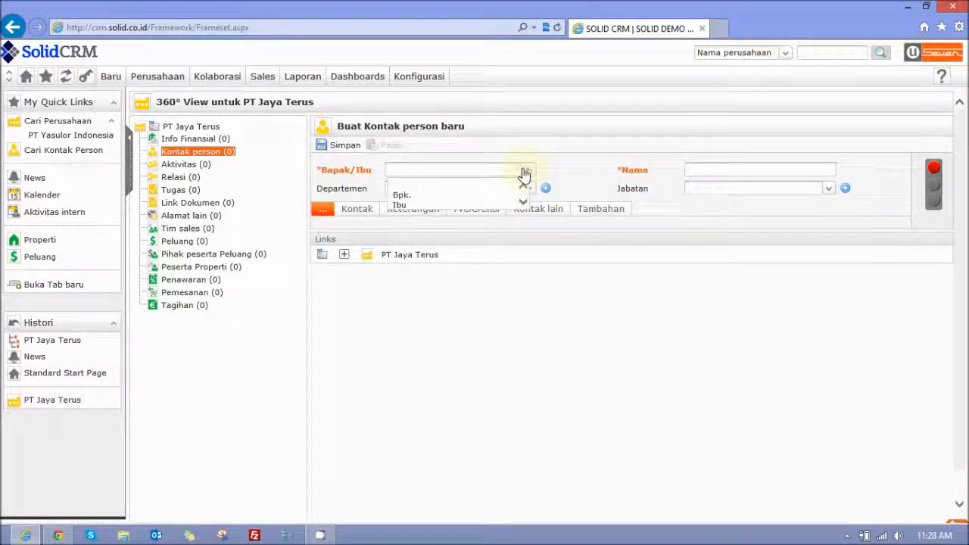
left_click(504, 196)
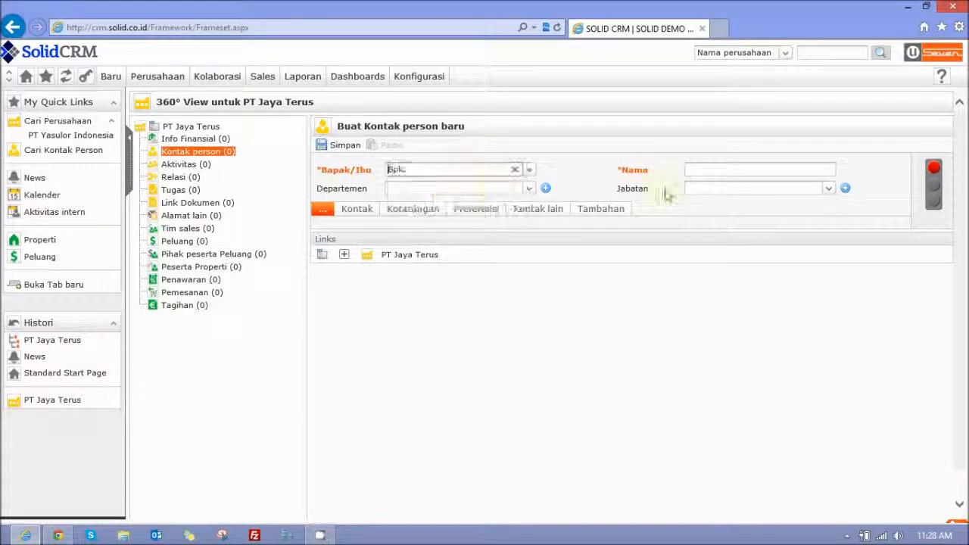
left_click(686, 173)
type("Tono Sudiby")
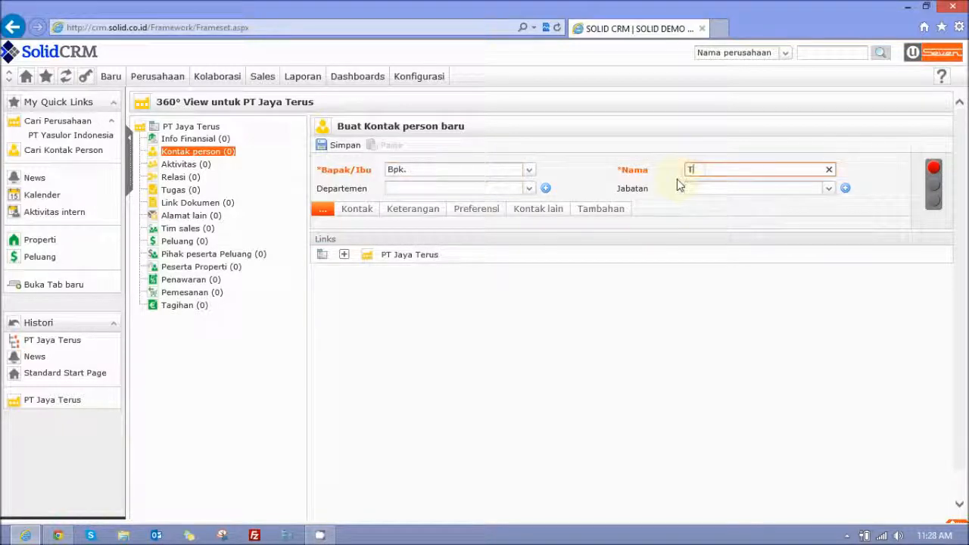
type("o")
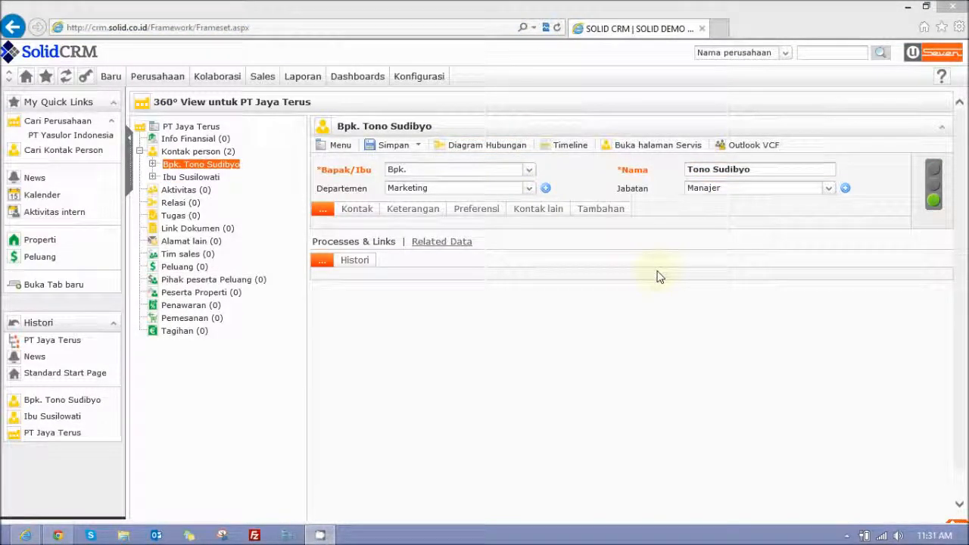
- Review the saved Manajer contact's Kontak, Keterangan and Preferensi details, including the available Cara Kontak options
left_click(661, 271)
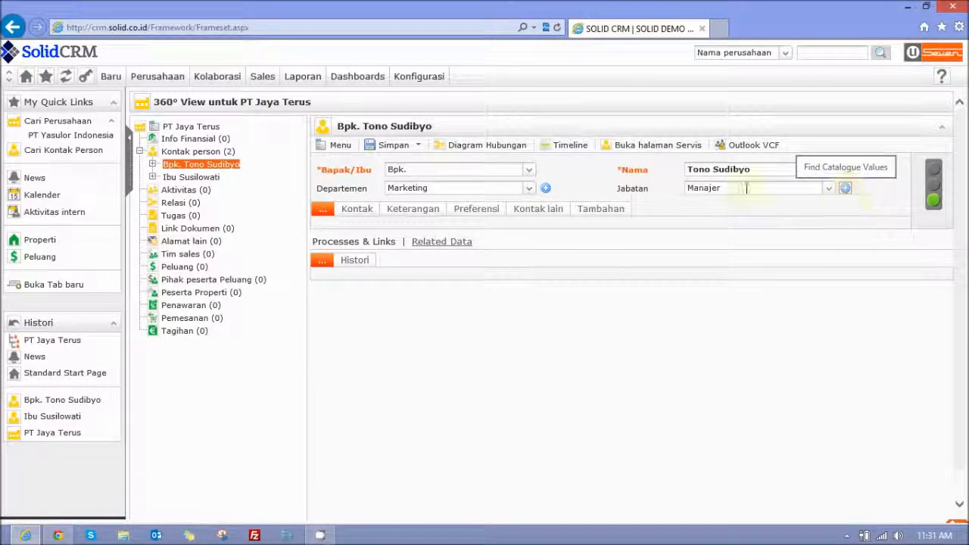
left_click(371, 211)
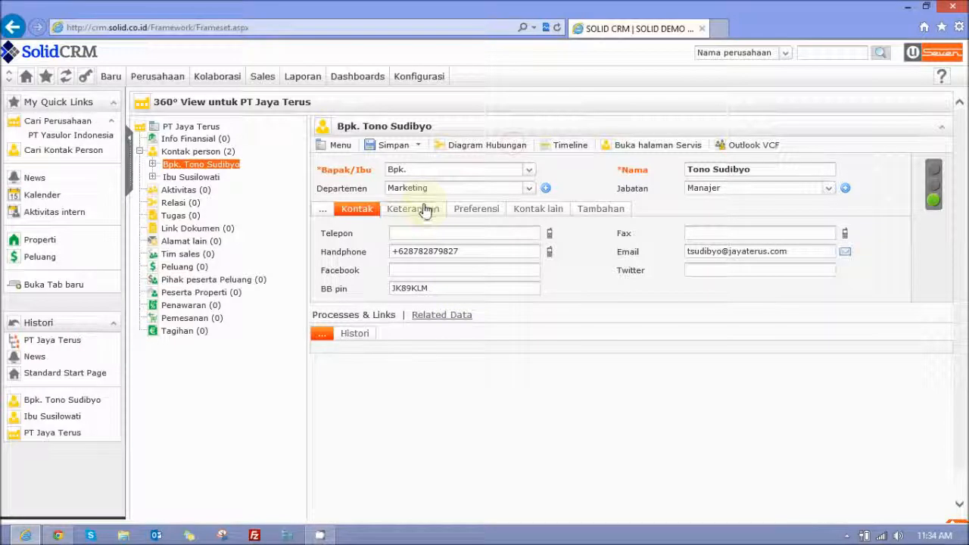
left_click(426, 210)
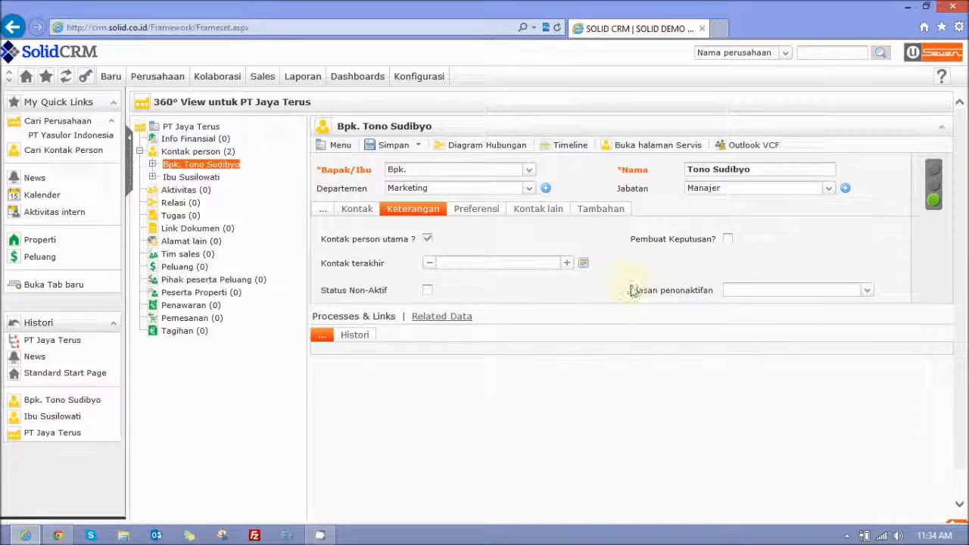
left_click(490, 217)
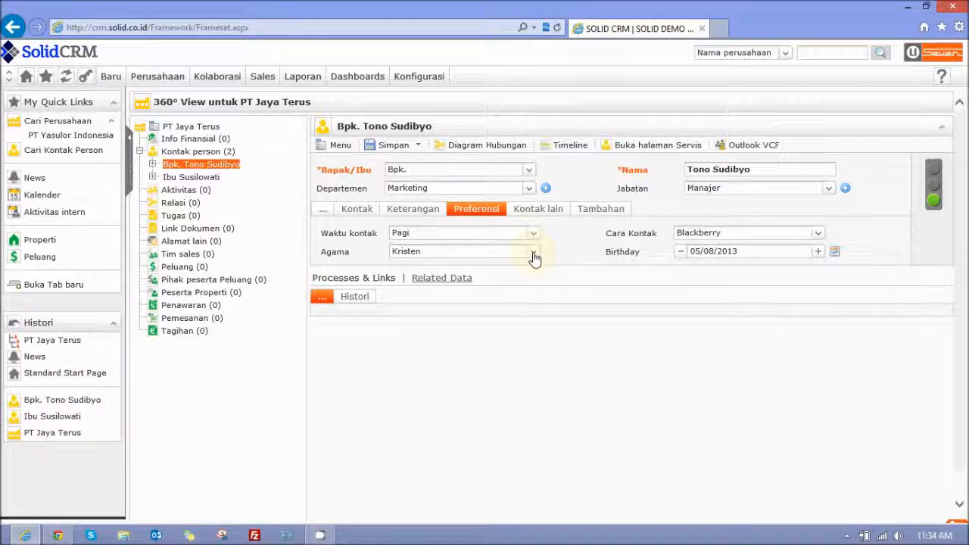
left_click(817, 235)
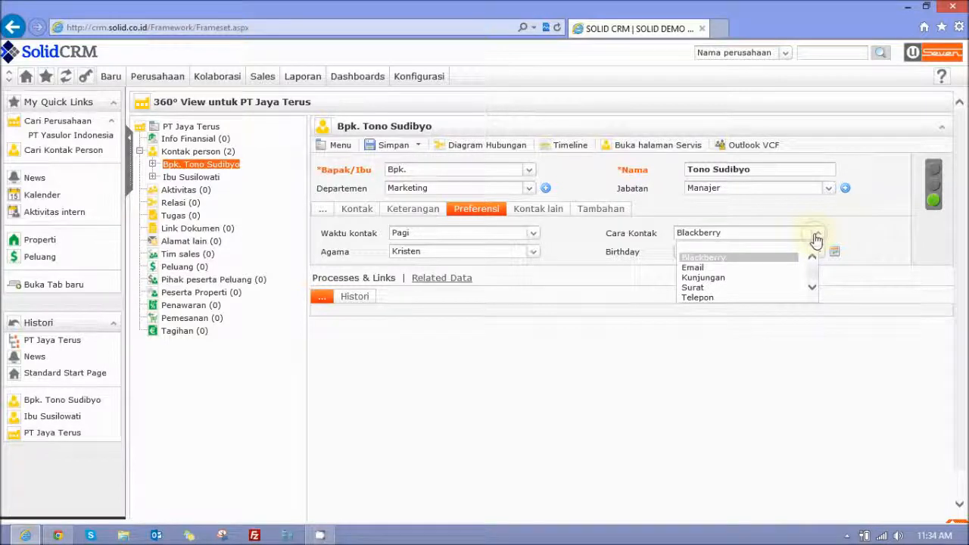
left_click(817, 240)
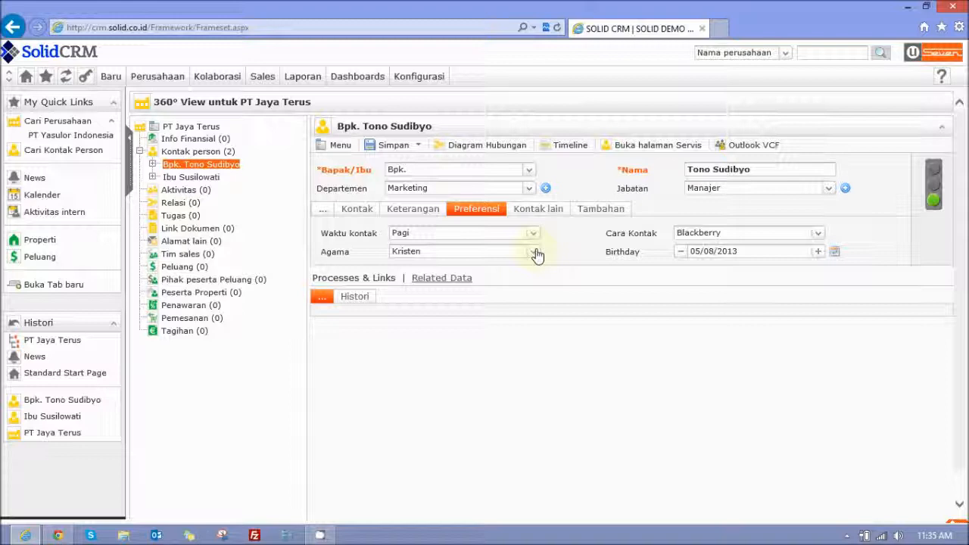
left_click(311, 77)
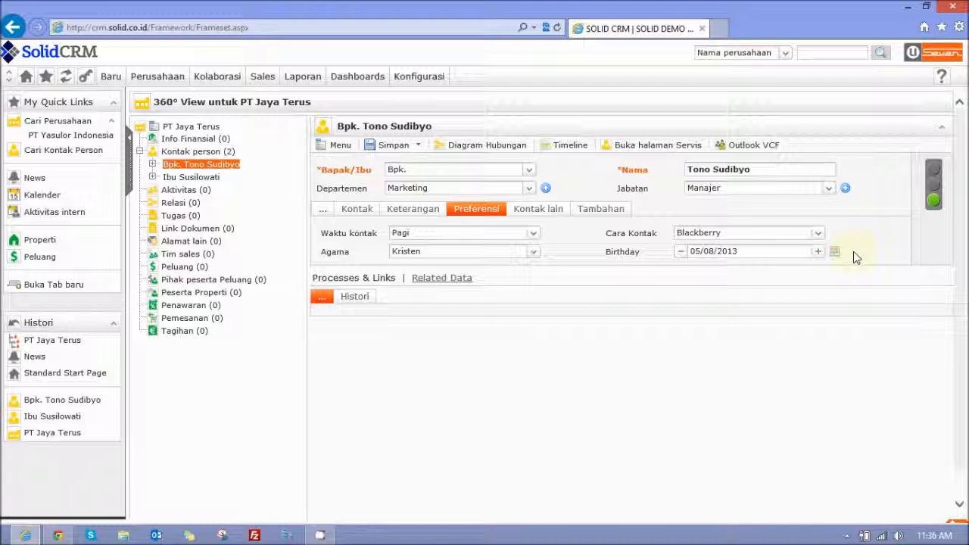
- Examine the Manajer contact's Tambahan and Kontak lain fields, and check the Kontak person utama setting under Keterangan
left_click(562, 216)
left_click(598, 214)
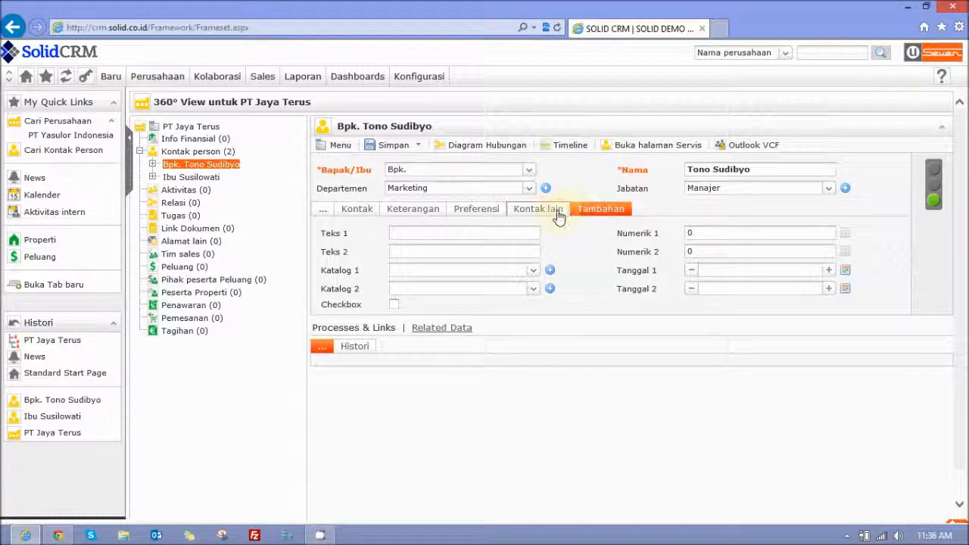
left_click(559, 216)
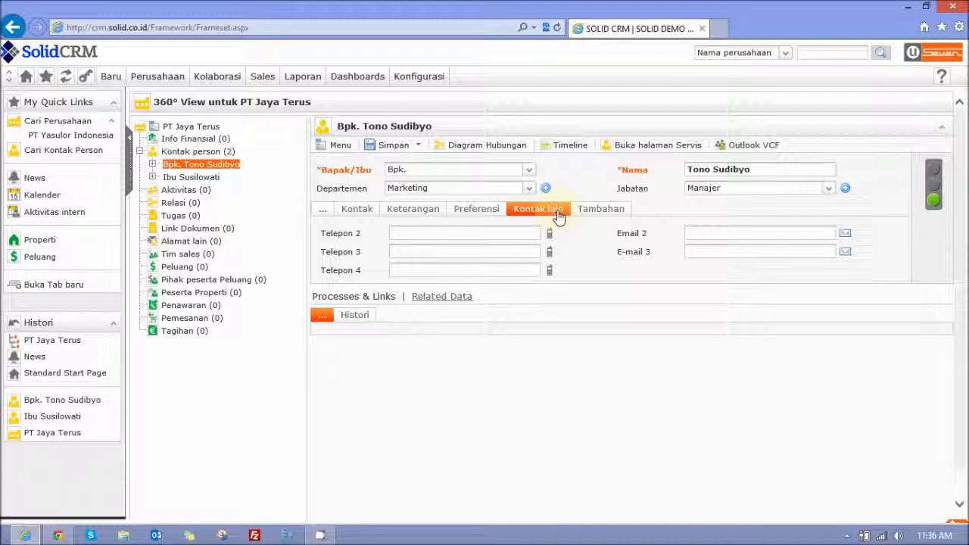
left_click(394, 215)
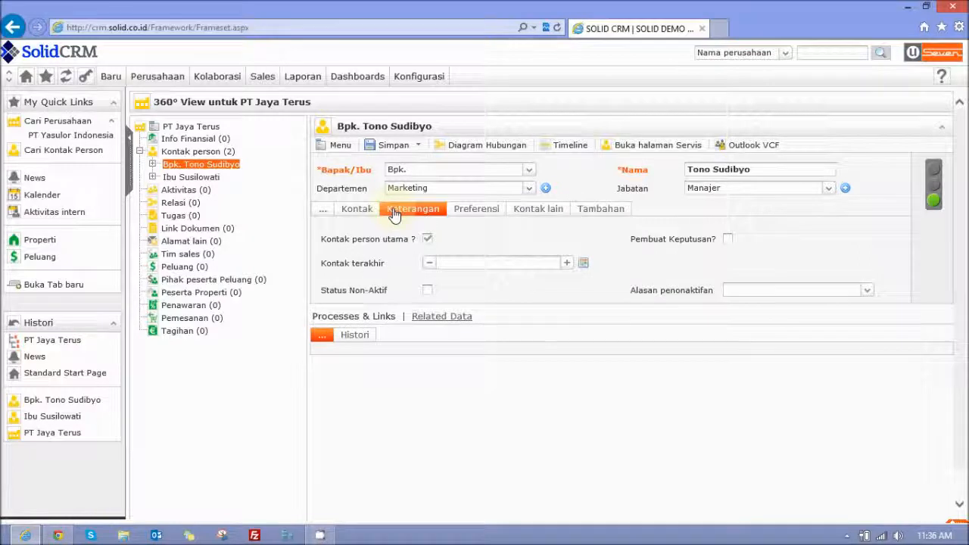
left_click(424, 240)
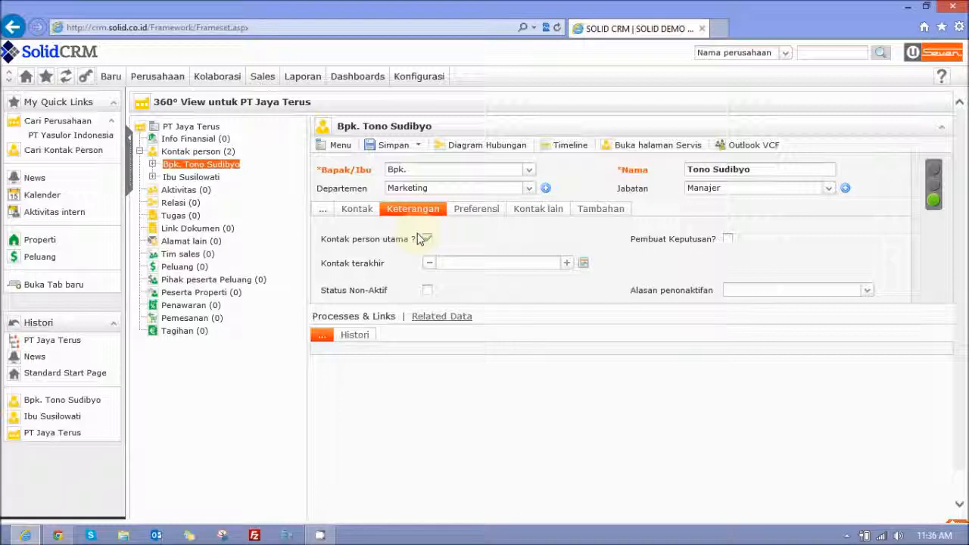
- Open the Direktur contact person of PT Jaya Terus and review the Kontak and Keterangan details
left_click(215, 182)
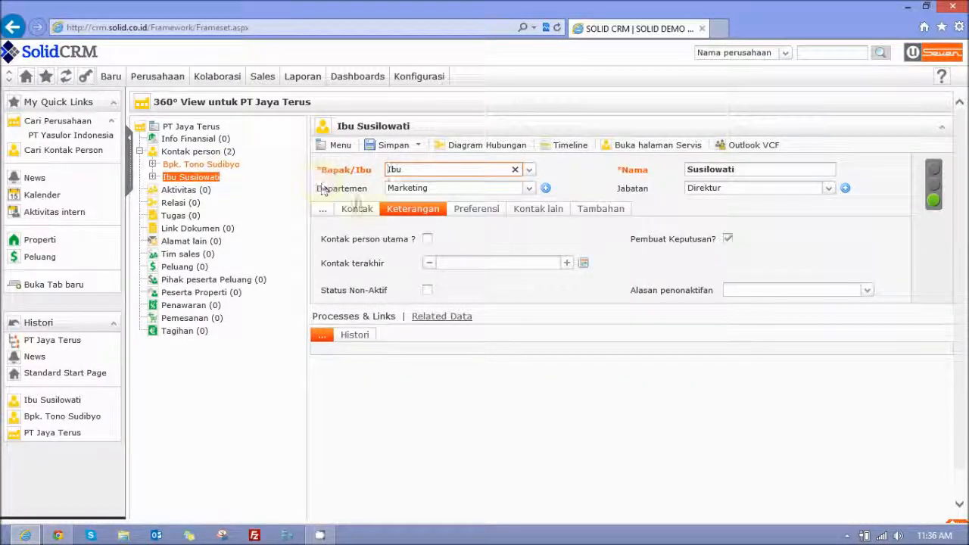
left_click(356, 209)
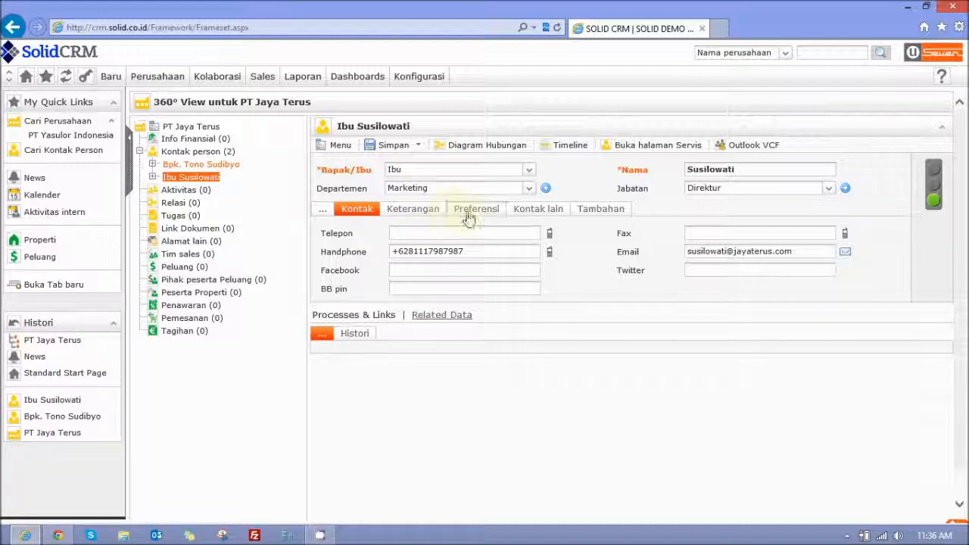
left_click(437, 215)
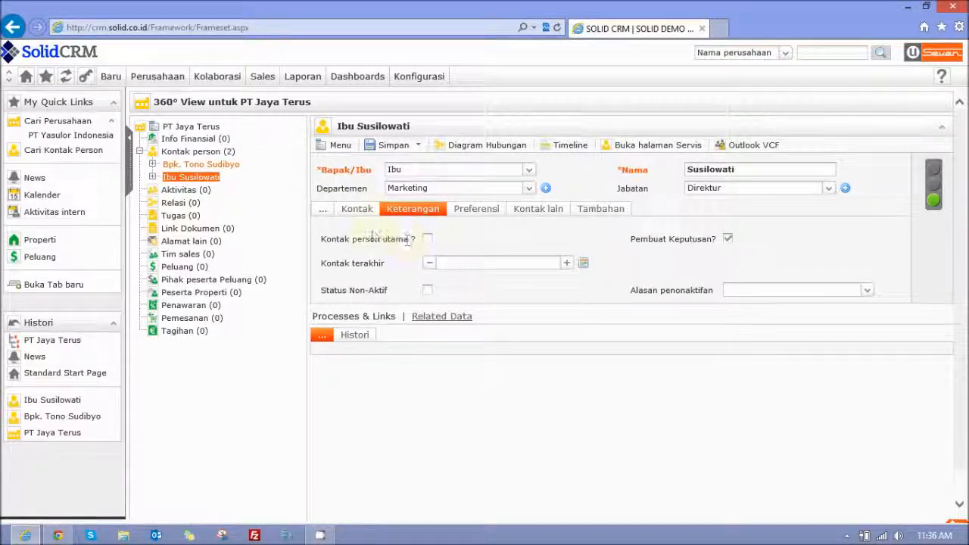
left_click(320, 211)
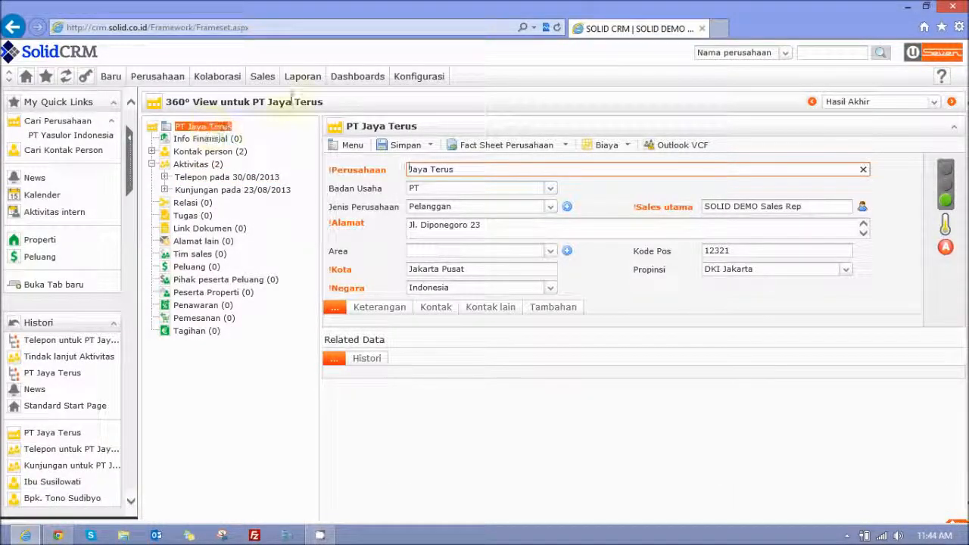
- Generate the Fact Sheet Perusahaan for PT Jaya Terus, compare it with the company record, and close it
left_click(515, 149)
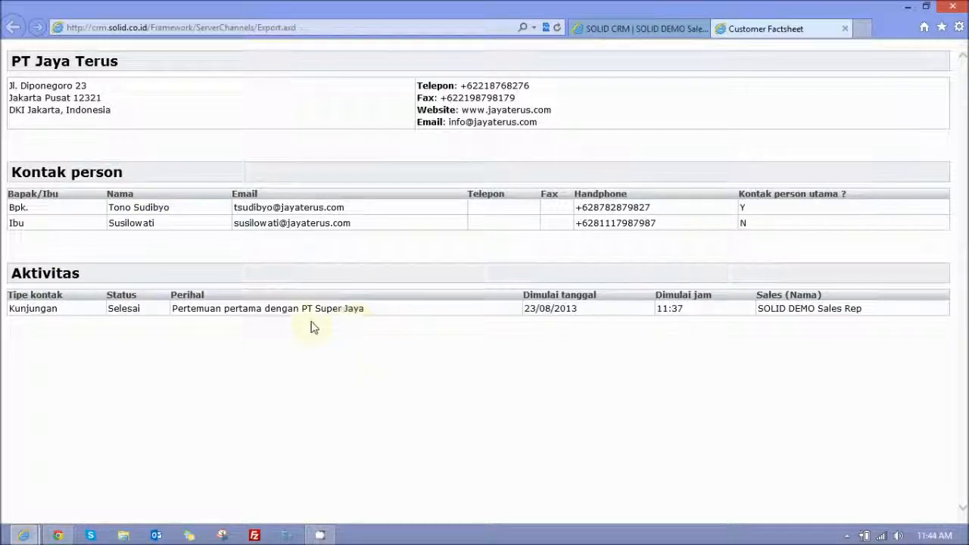
left_click(641, 30)
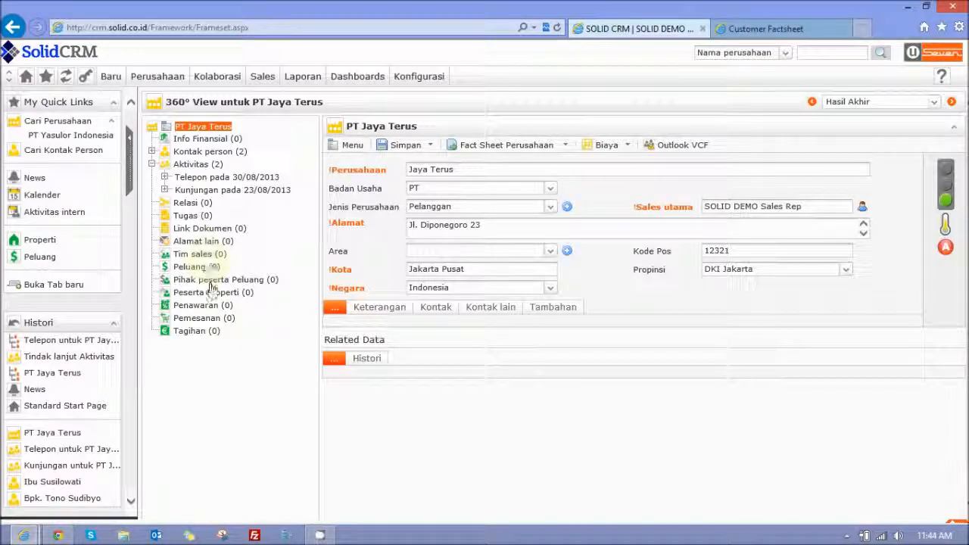
left_click(775, 29)
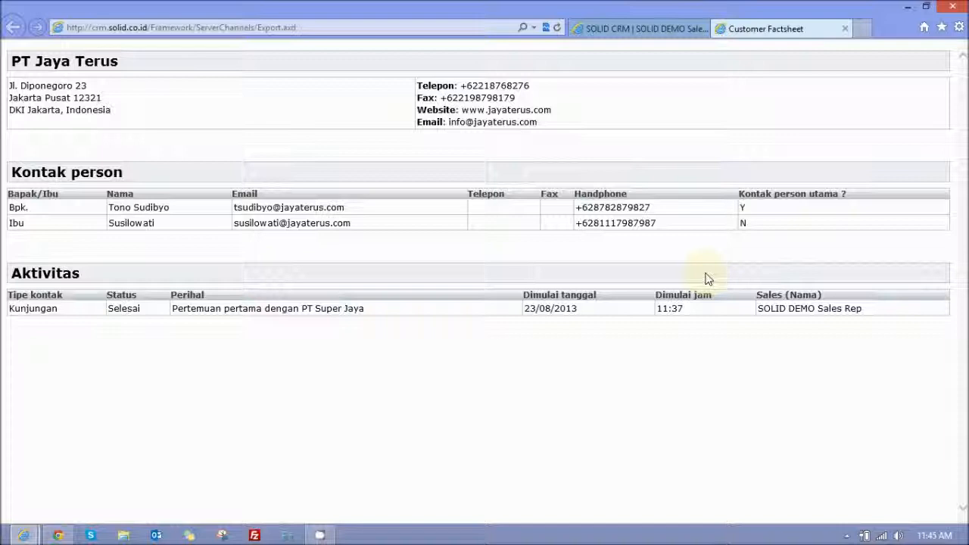
left_click(651, 30)
left_click(842, 28)
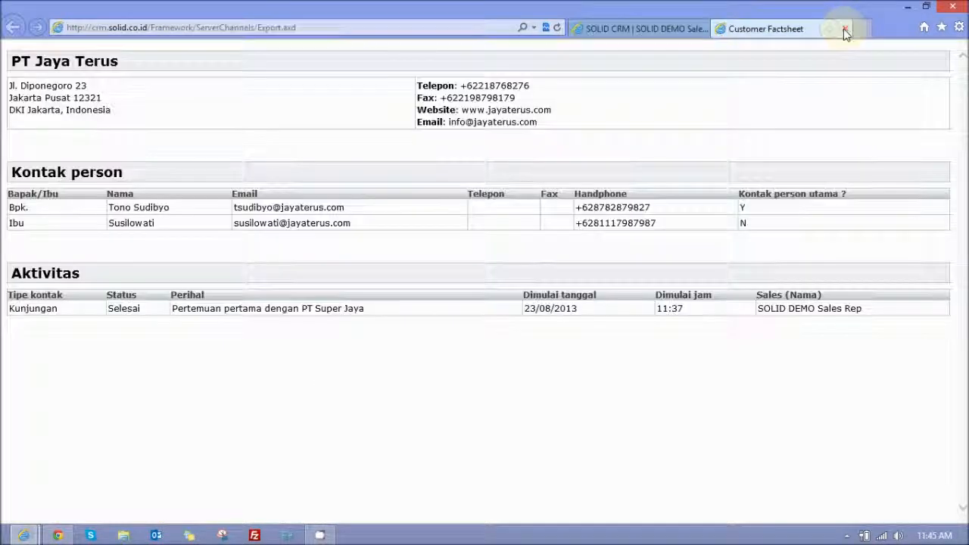
left_click(845, 29)
- List the contact persons of PT Jaya Terus and open the record of the Manajer contact
left_click(209, 153)
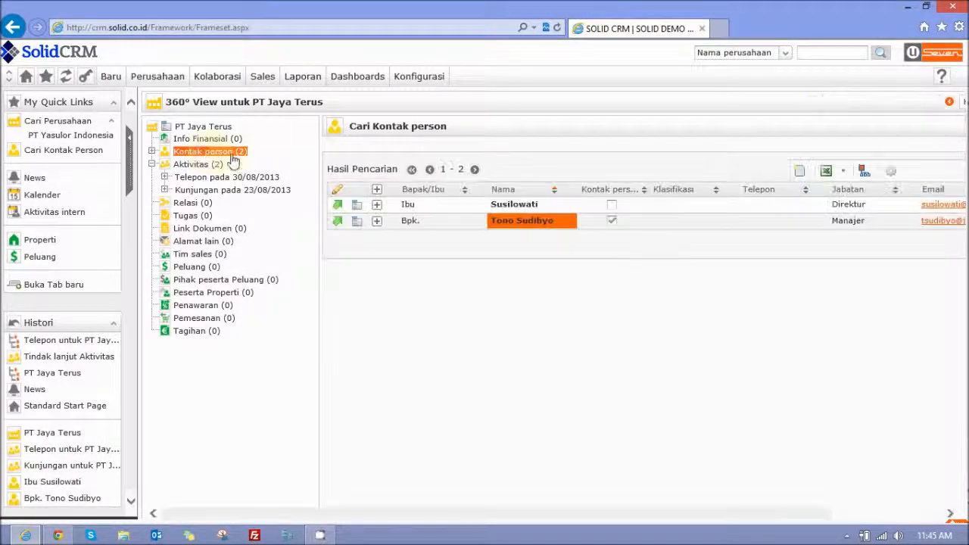
left_click(470, 228)
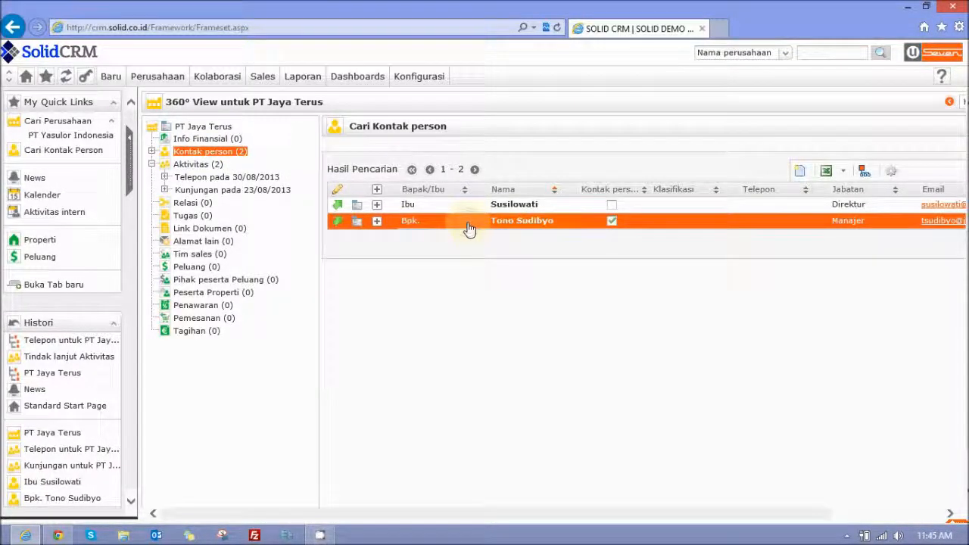
double_click(469, 227)
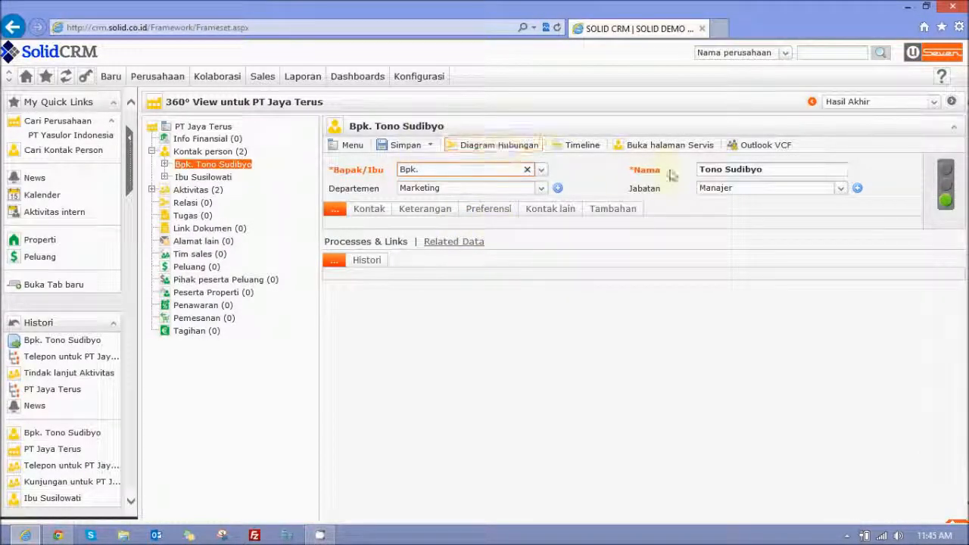
- Export the contact person as an Outlook VCF, view the contact card in Outlook, and close it
left_click(777, 151)
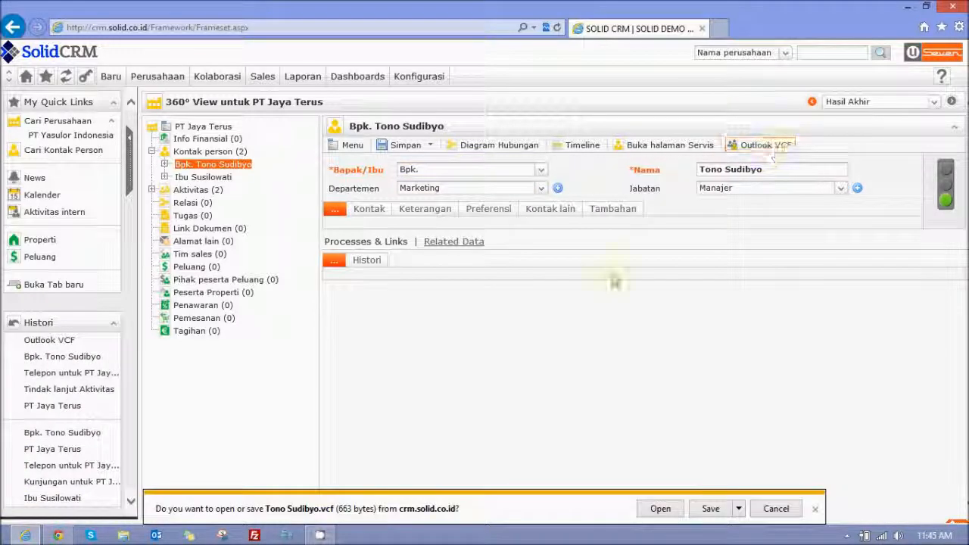
left_click(664, 511)
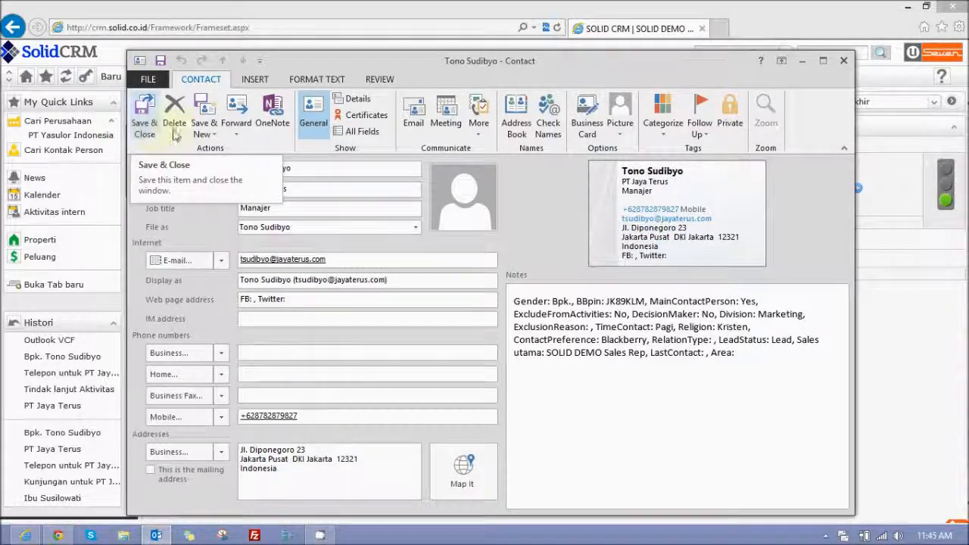
left_click(844, 60)
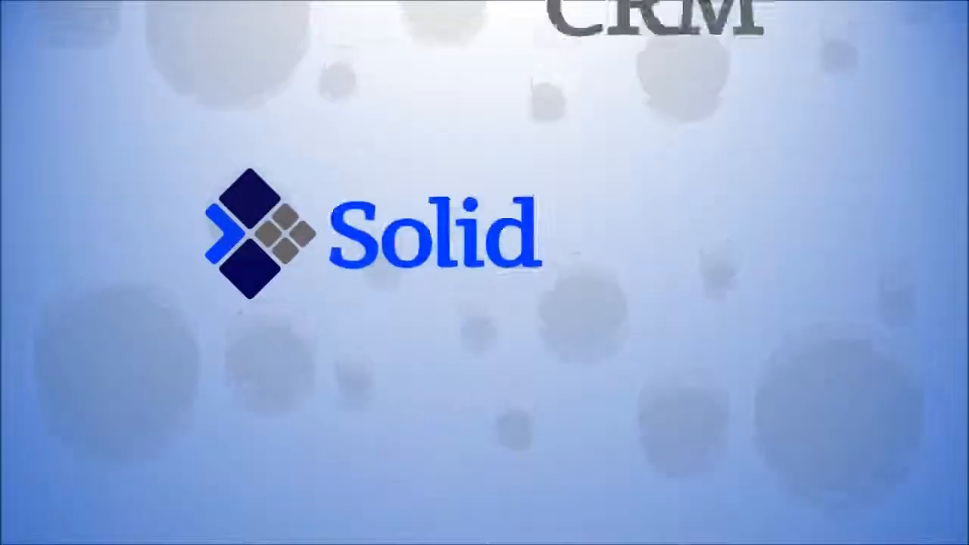